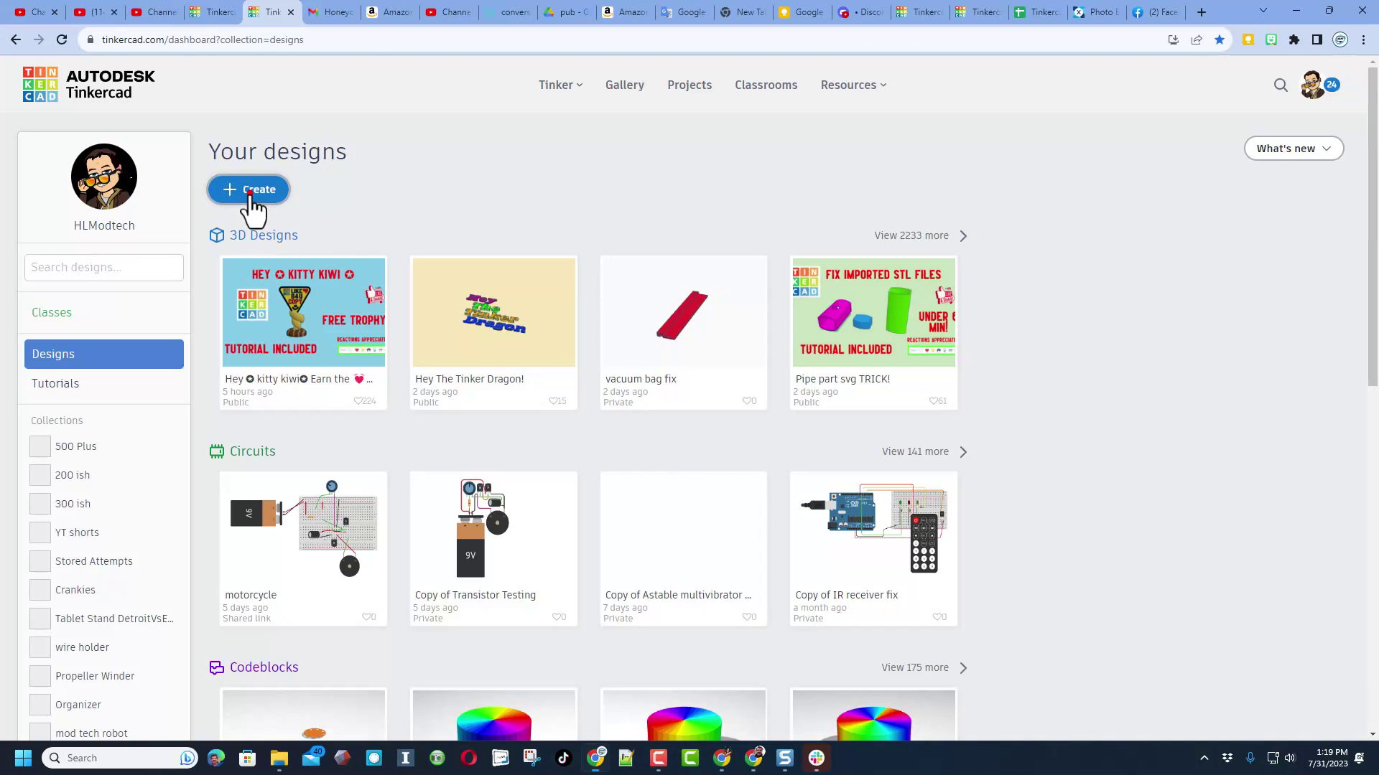
Start a new blank 3D design from the dashboard's Create menu.
click(248, 192)
click(269, 233)
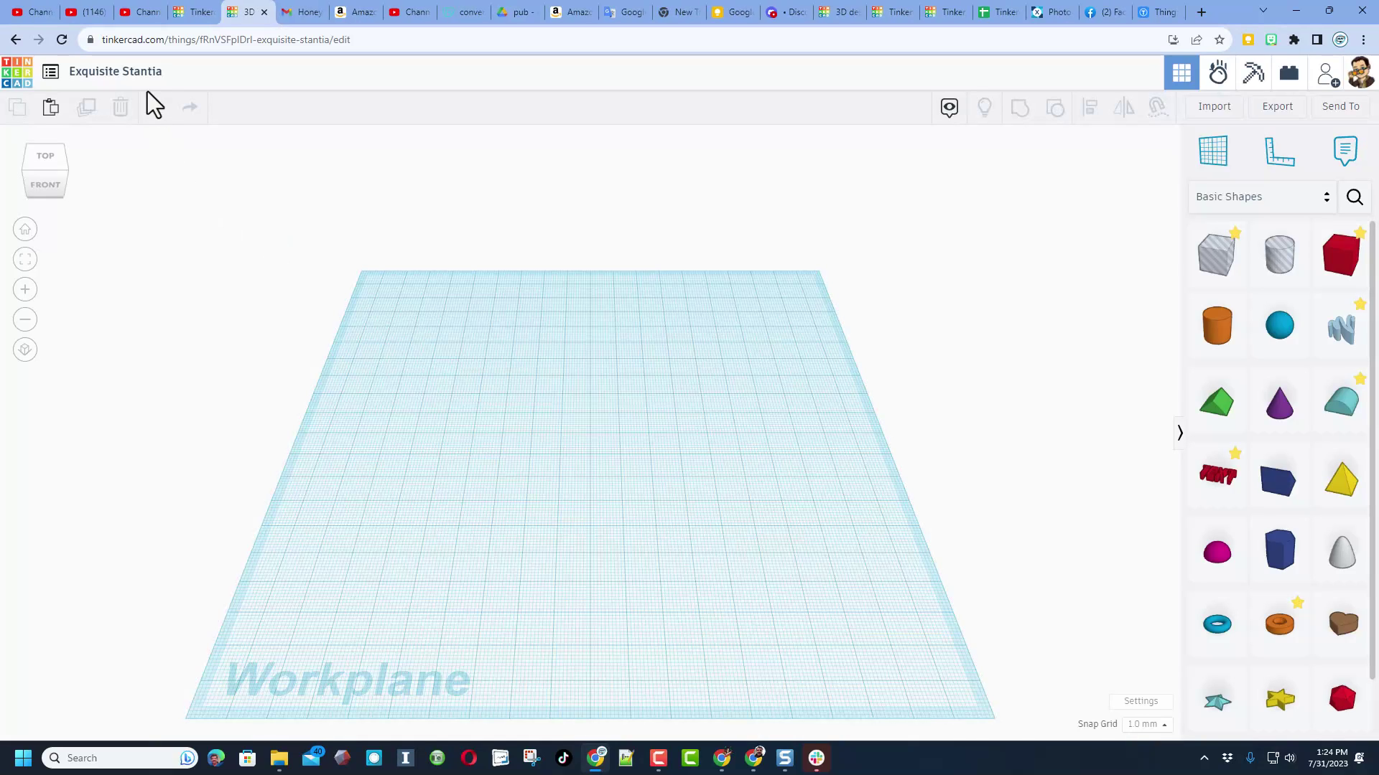
Rename the design to 'ruler tube'.
click(140, 76)
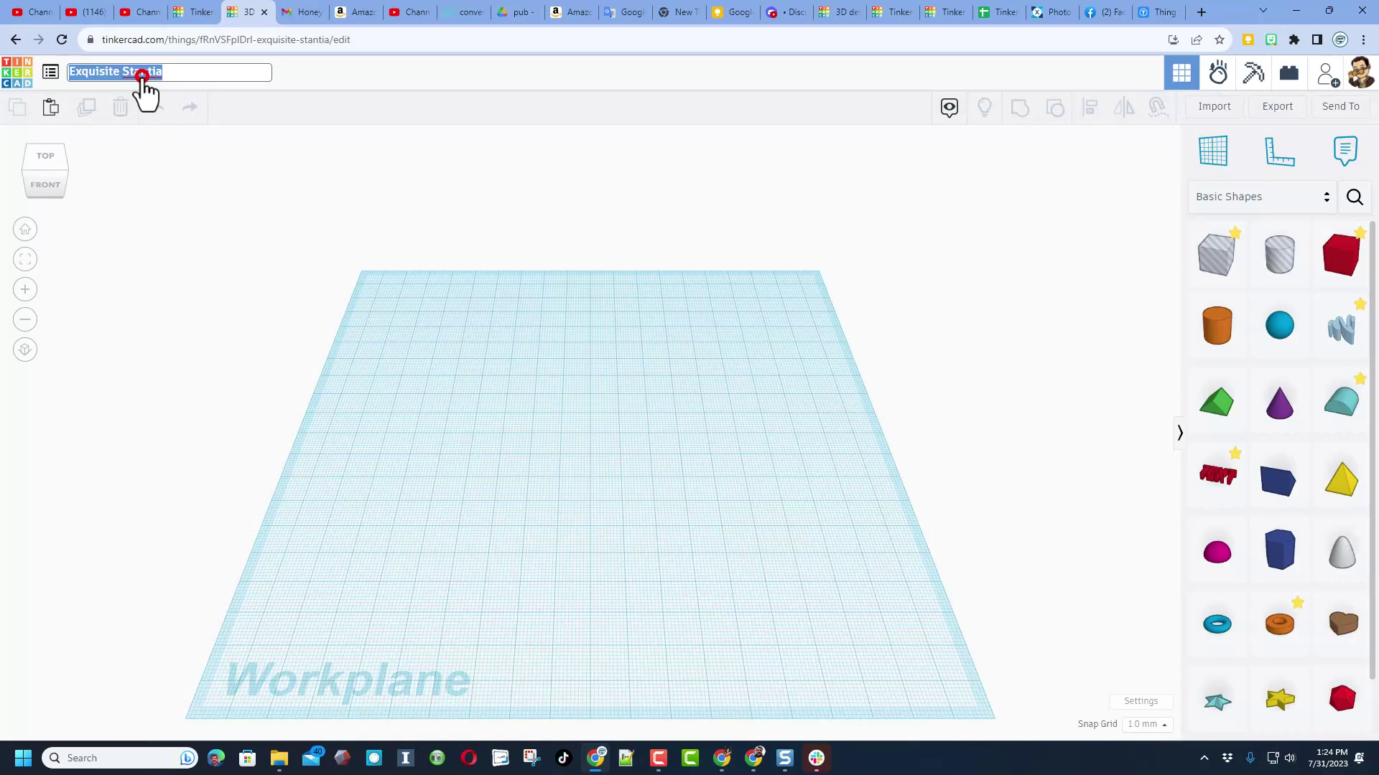
text(ruler tube)
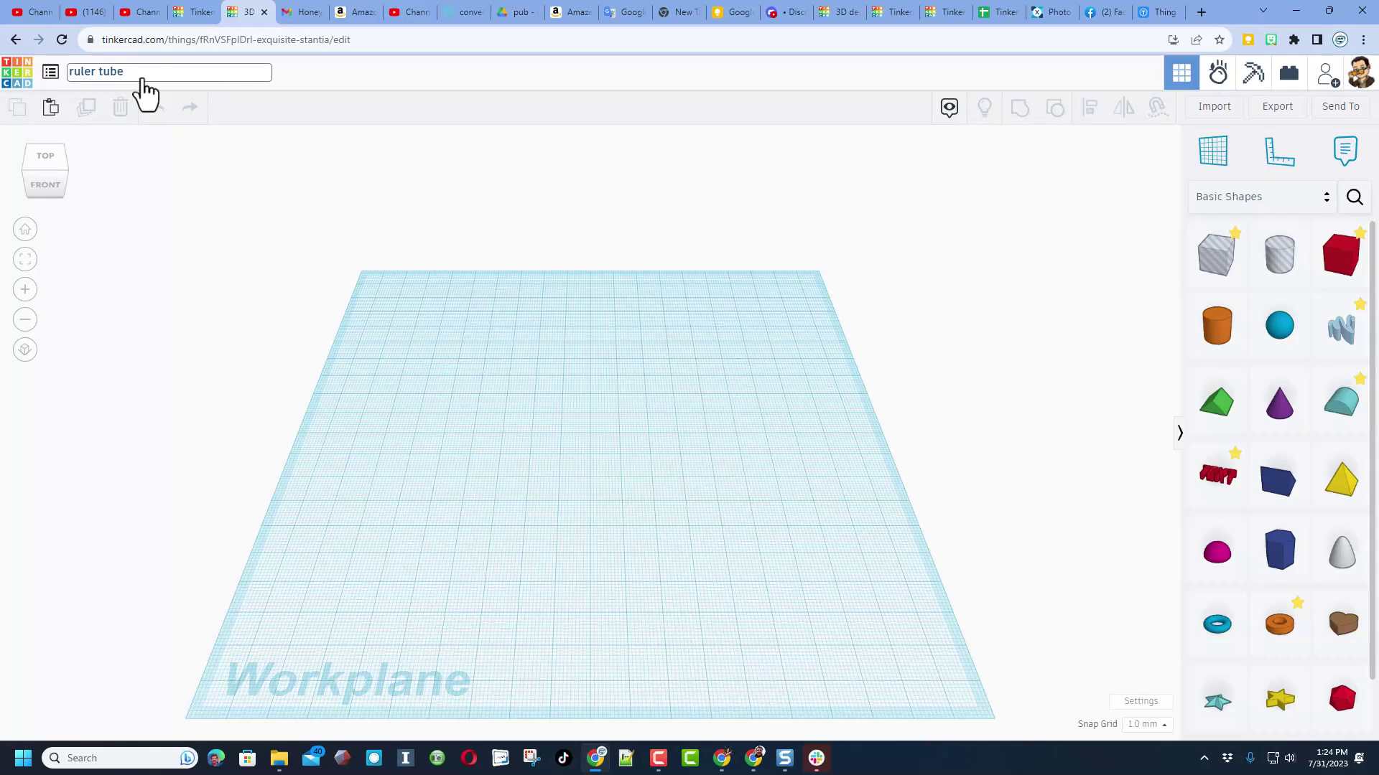
key(Return)
Add a Tube to the workplane with radius 20 and wall thickness 2.
drag(1271, 626, 508, 441)
scroll(506, 441, up, 3)
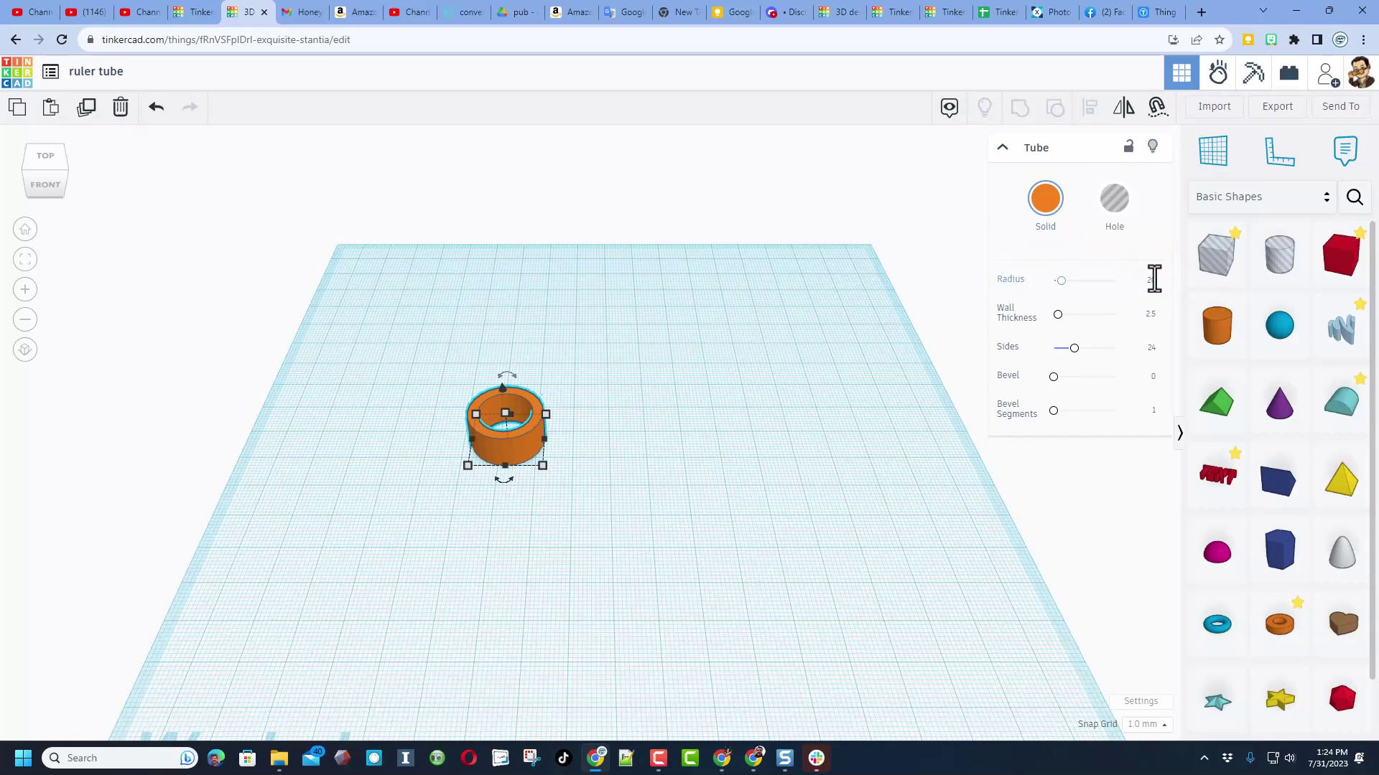
key(Return)
click(1144, 313)
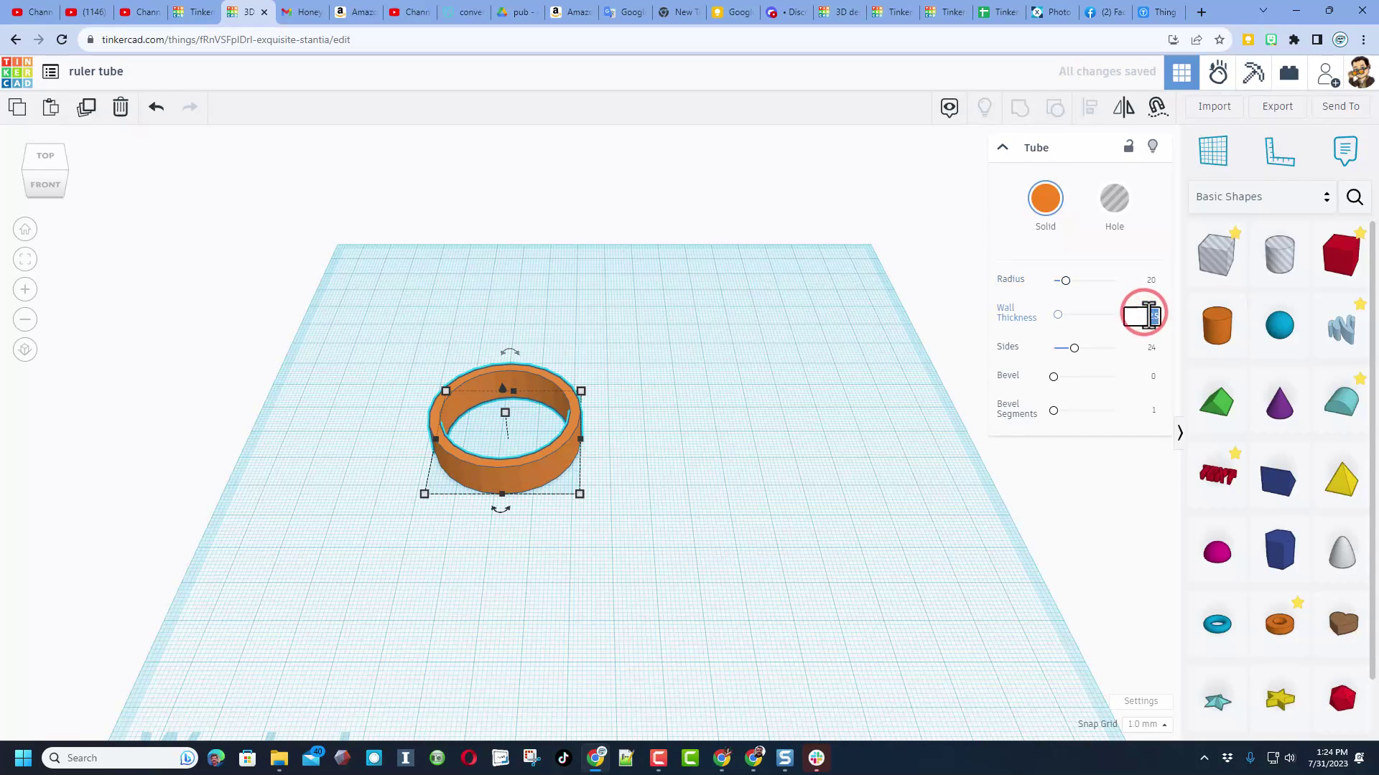
text(2)
key(Return)
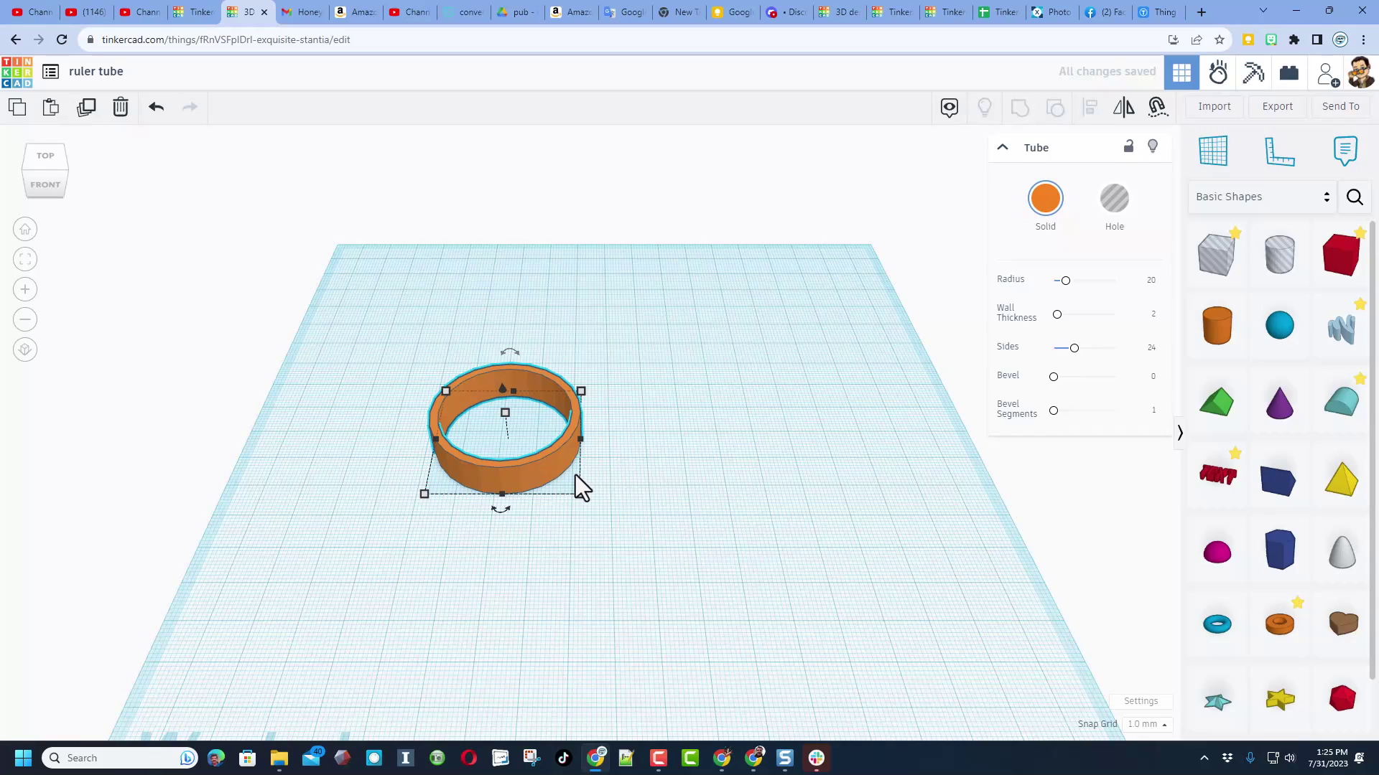
Place the ruler on the workplane just below the tube.
right_drag(574, 476, 763, 461)
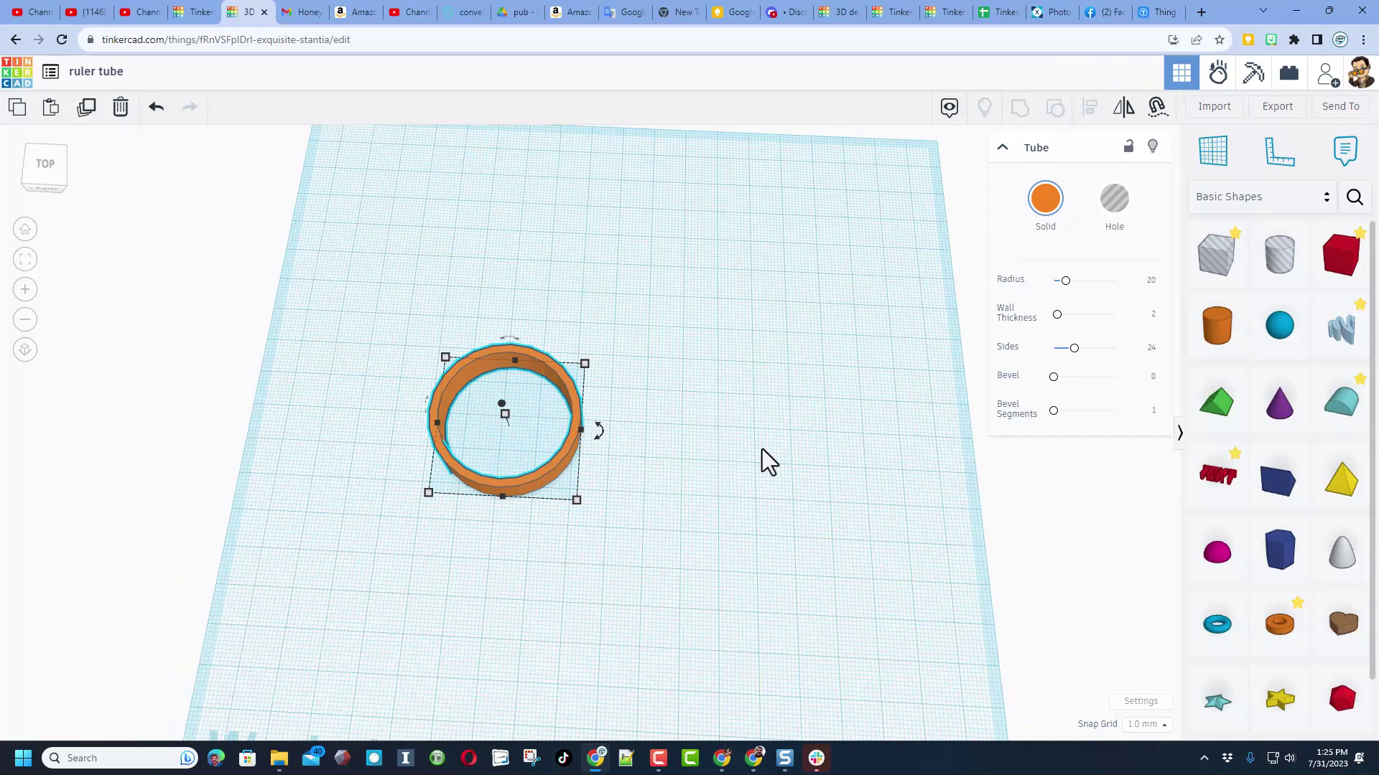
click(1279, 150)
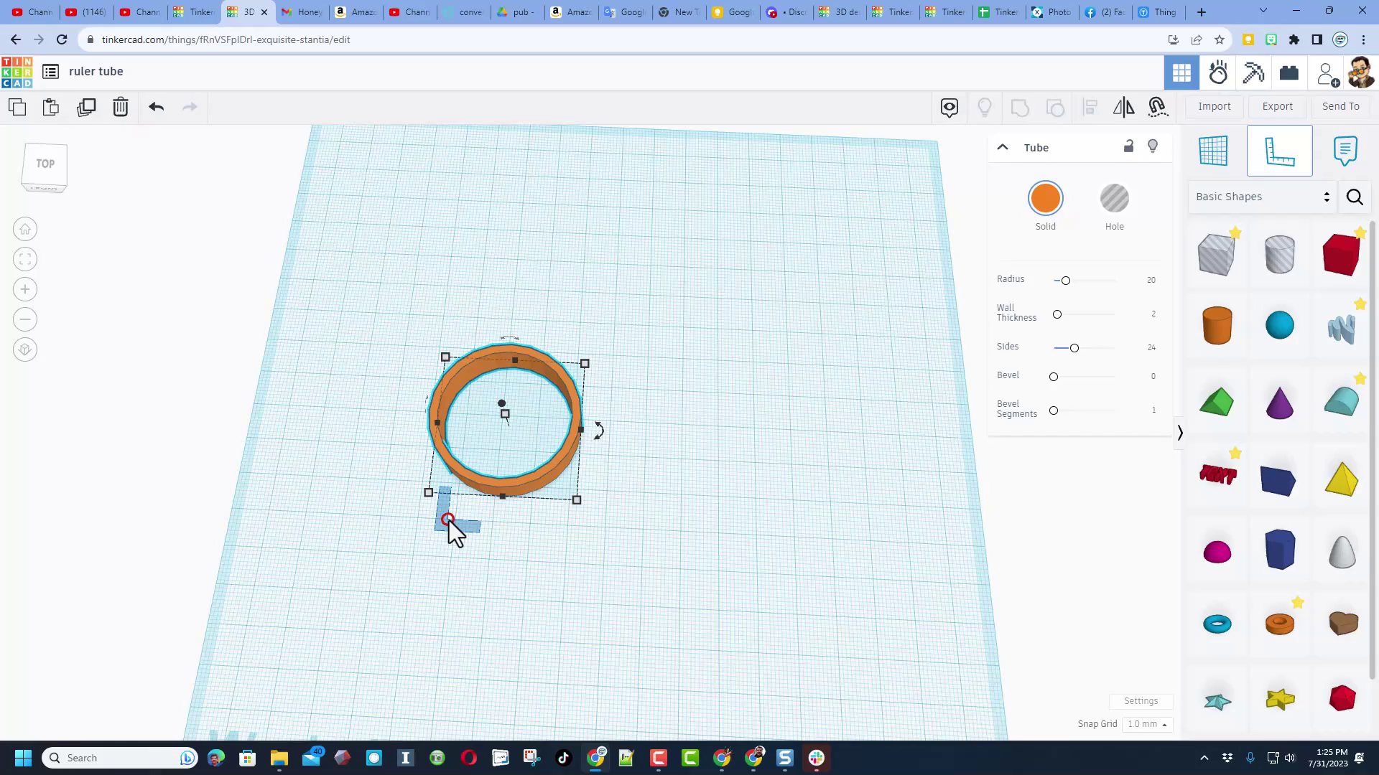
click(455, 520)
scroll(481, 537, up, 4)
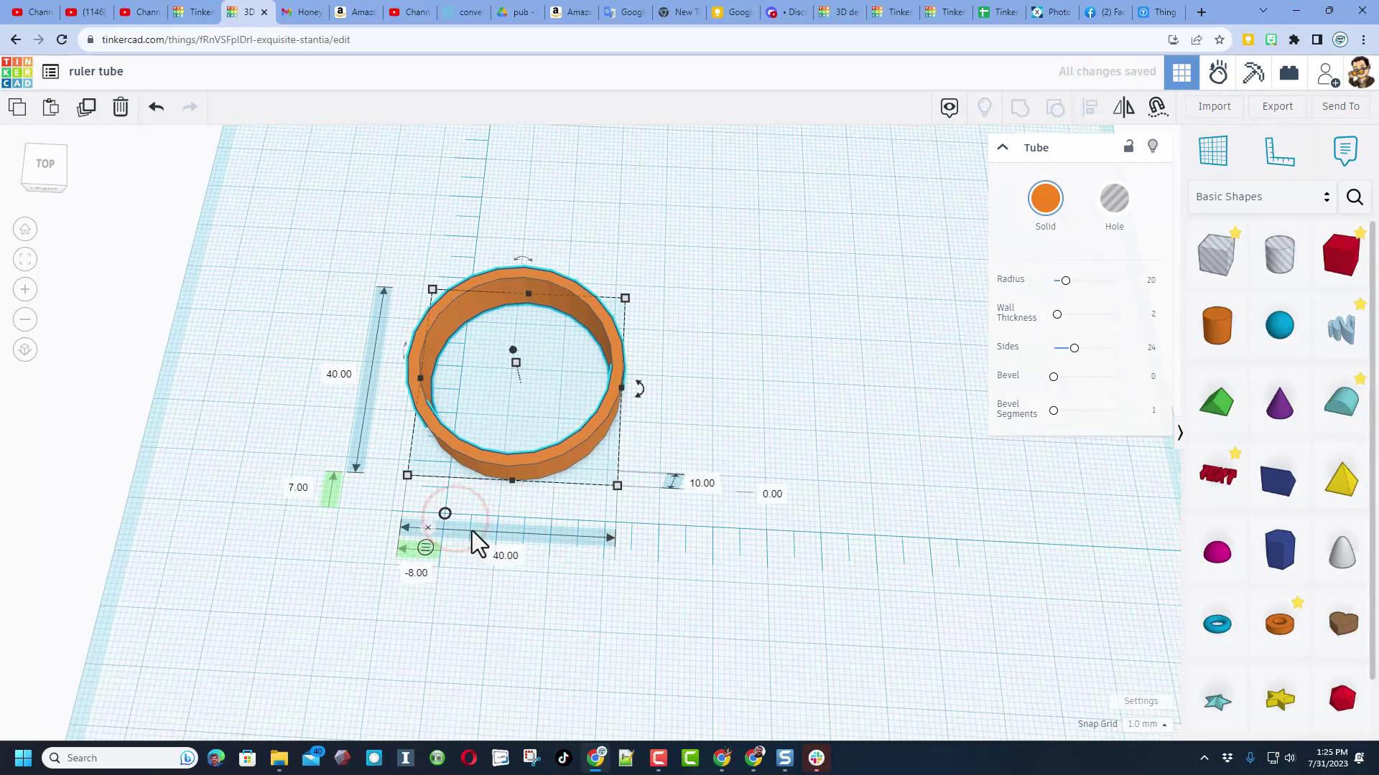
Set both of the tube's ruler offsets to 0 so it meets the origin.
click(487, 463)
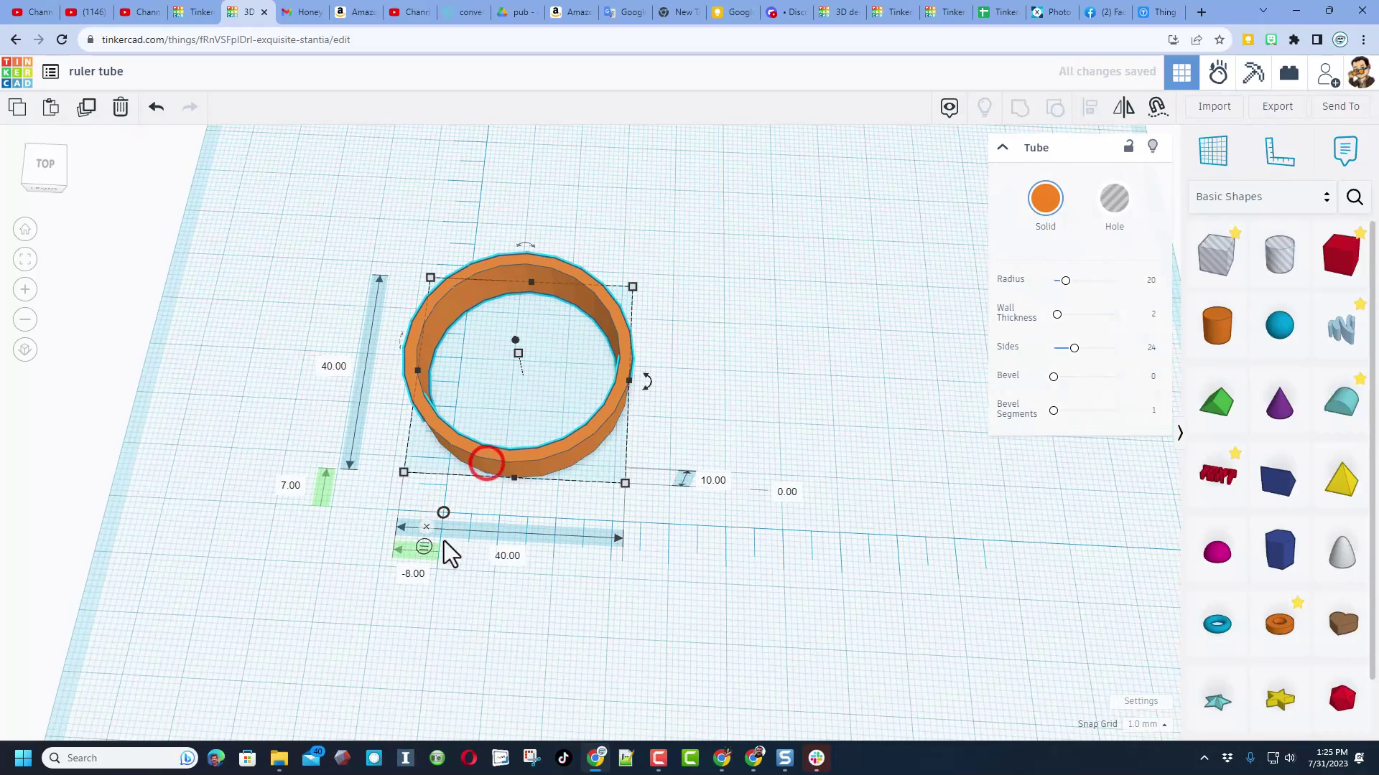
click(413, 575)
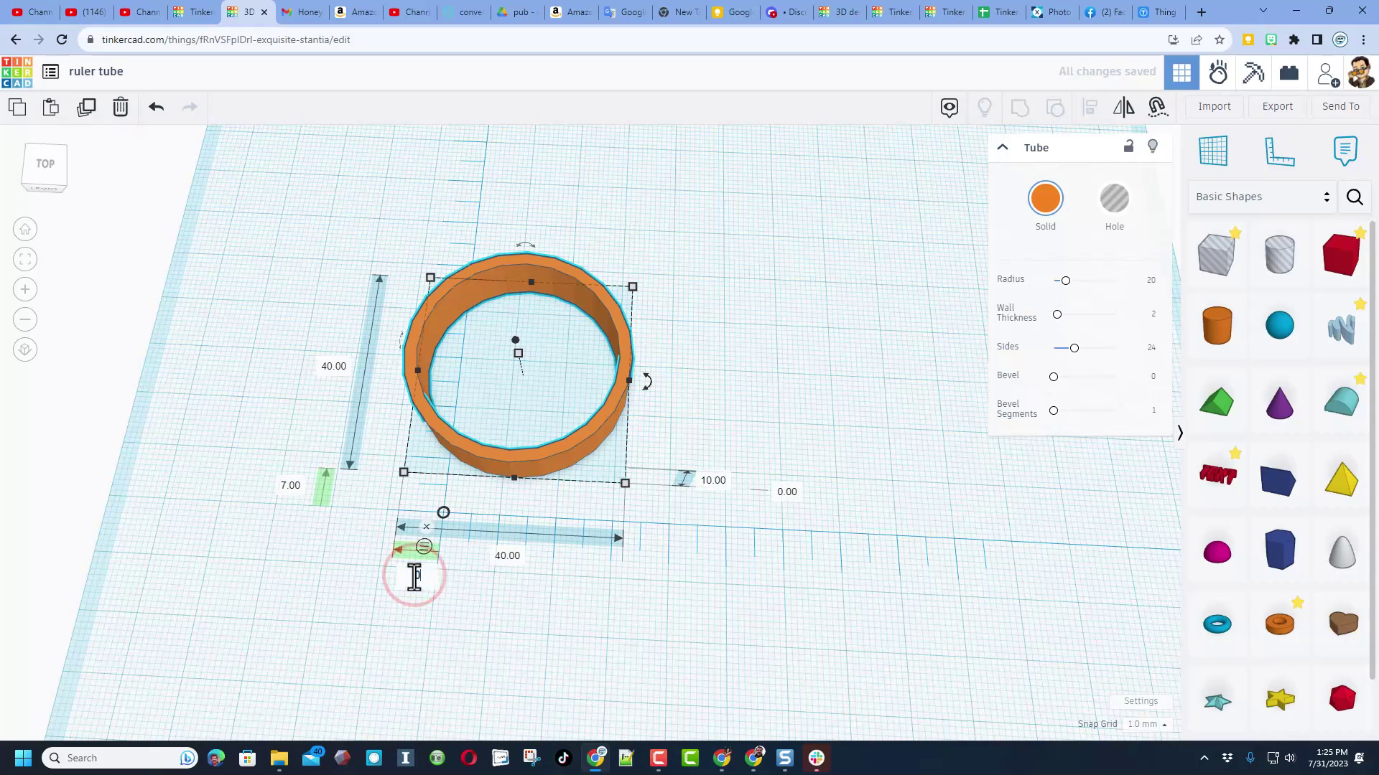
text(0)
key(Return)
click(366, 494)
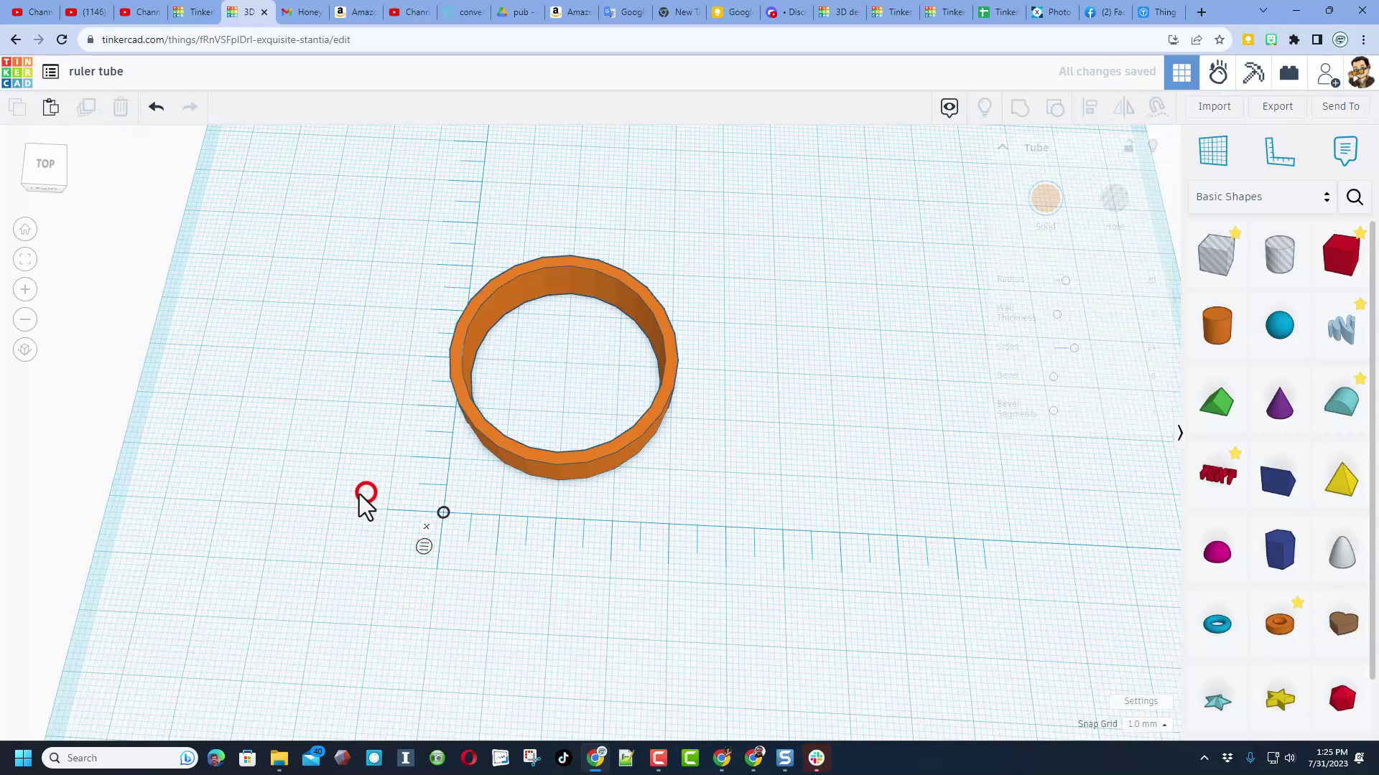
click(490, 450)
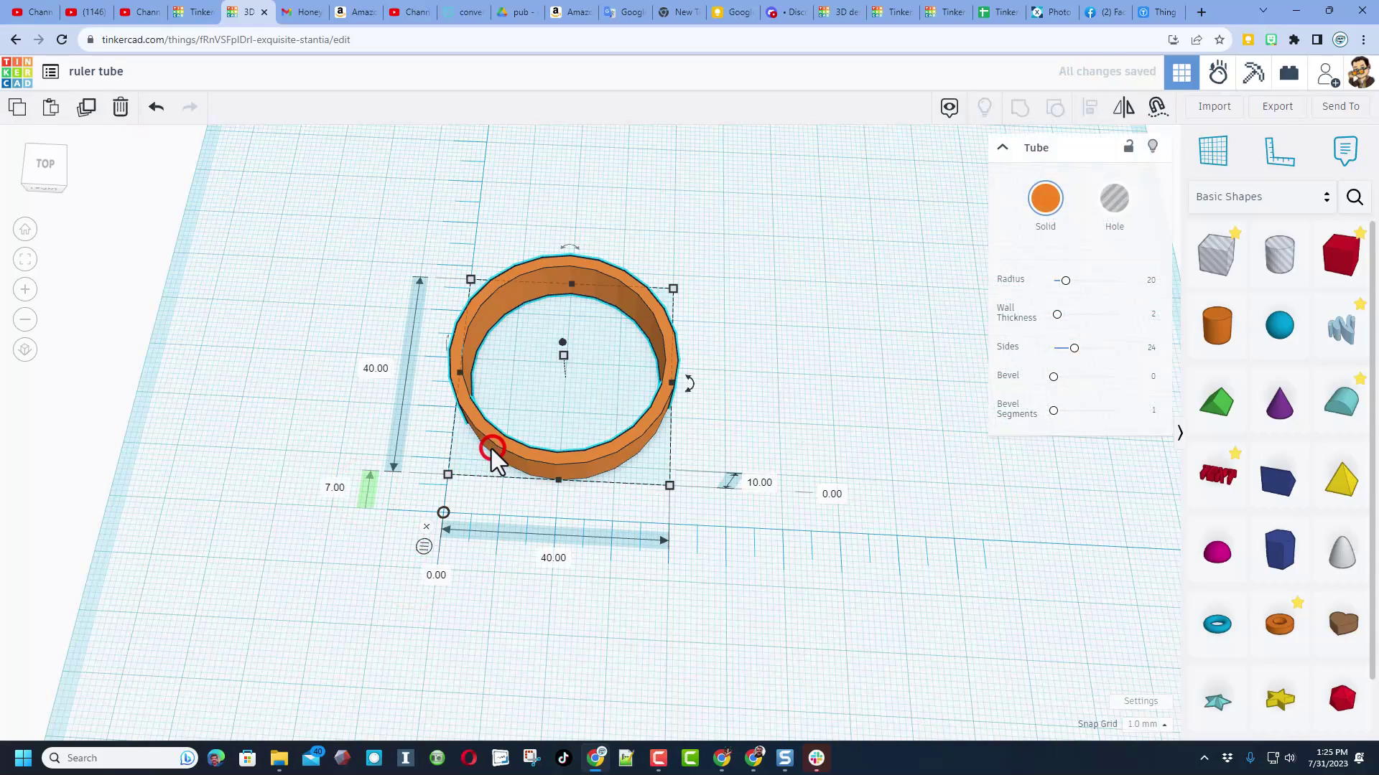
click(334, 491)
text(0)
key(Return)
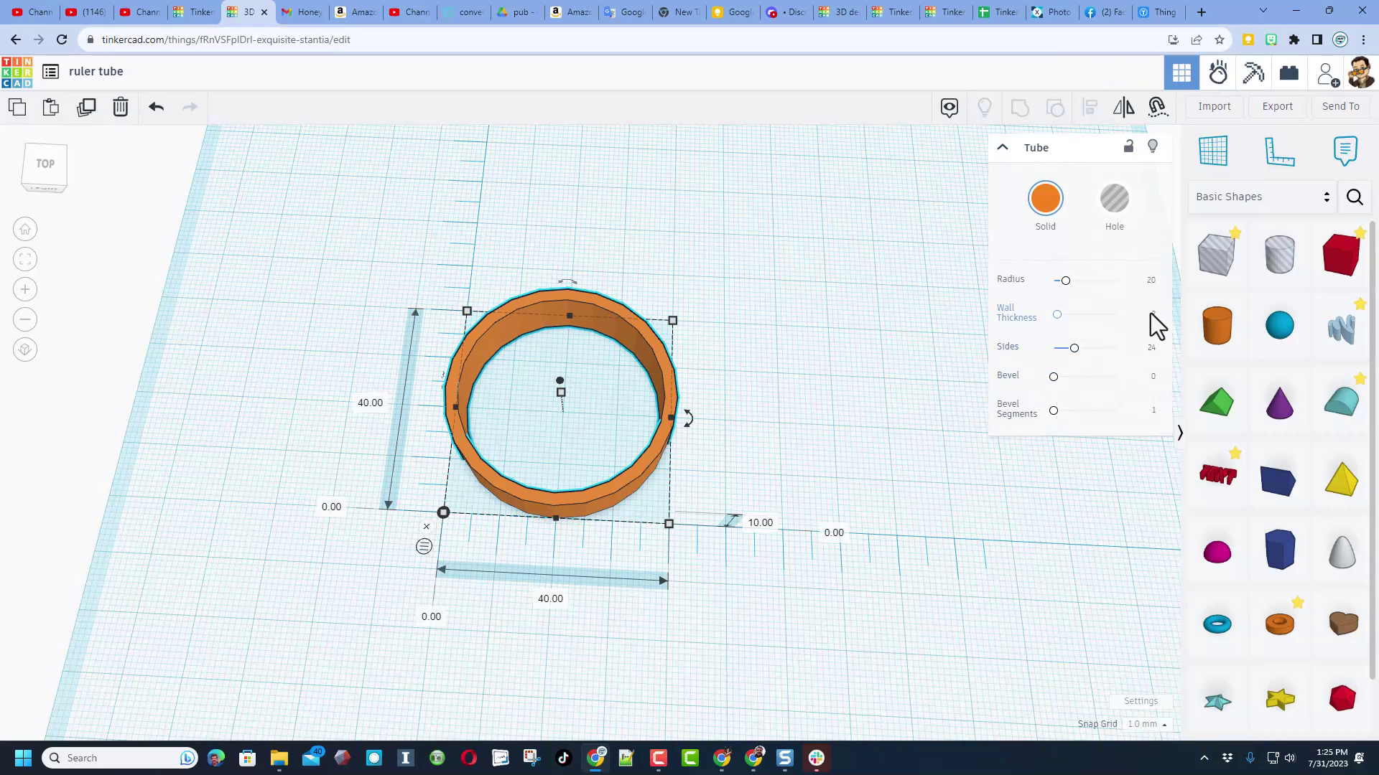
Raise the tube's Sides to 64 for a smoother ring.
drag(1070, 355, 1160, 359)
click(634, 411)
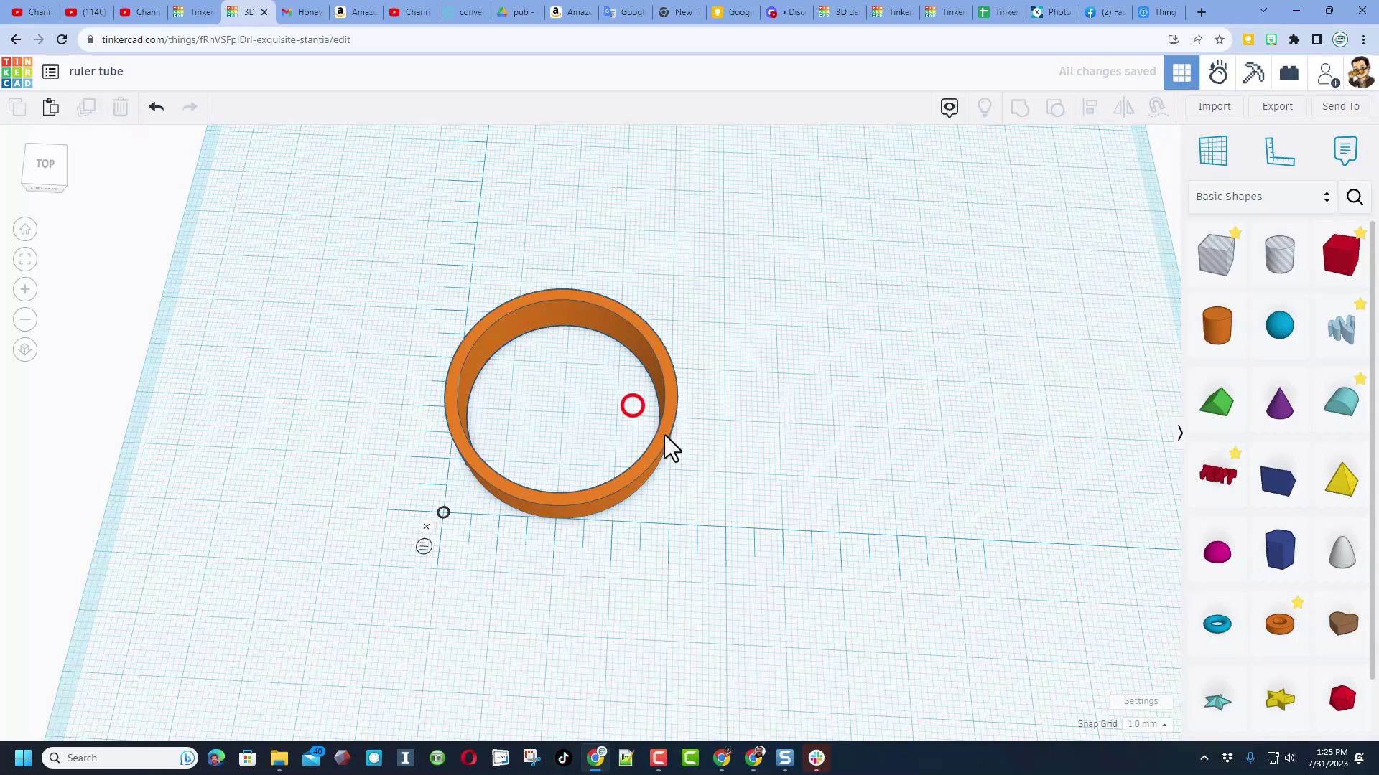
click(665, 435)
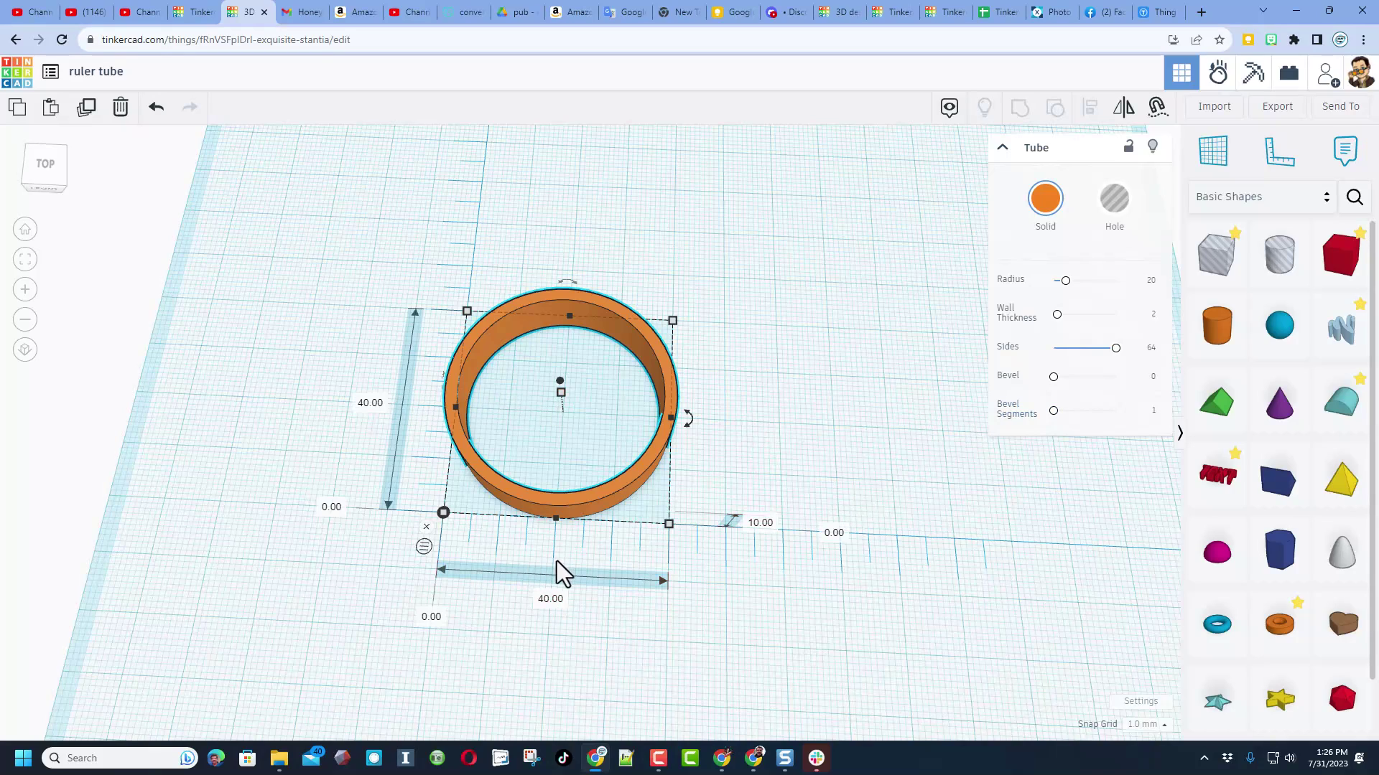
In a top-down view, move the ruler origin onto the tube's left wall.
scroll(523, 409, up, 3)
right_drag(522, 408, 497, 445)
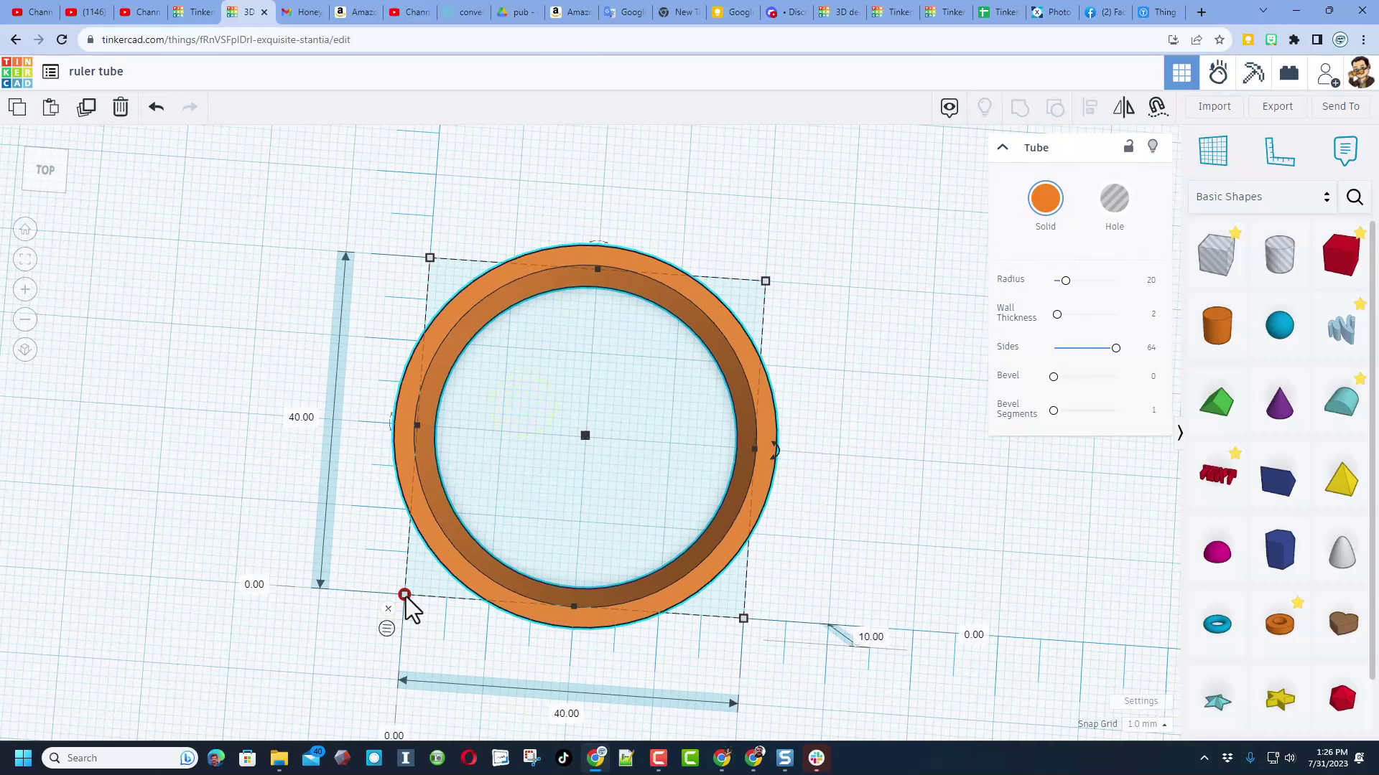
drag(404, 594, 434, 429)
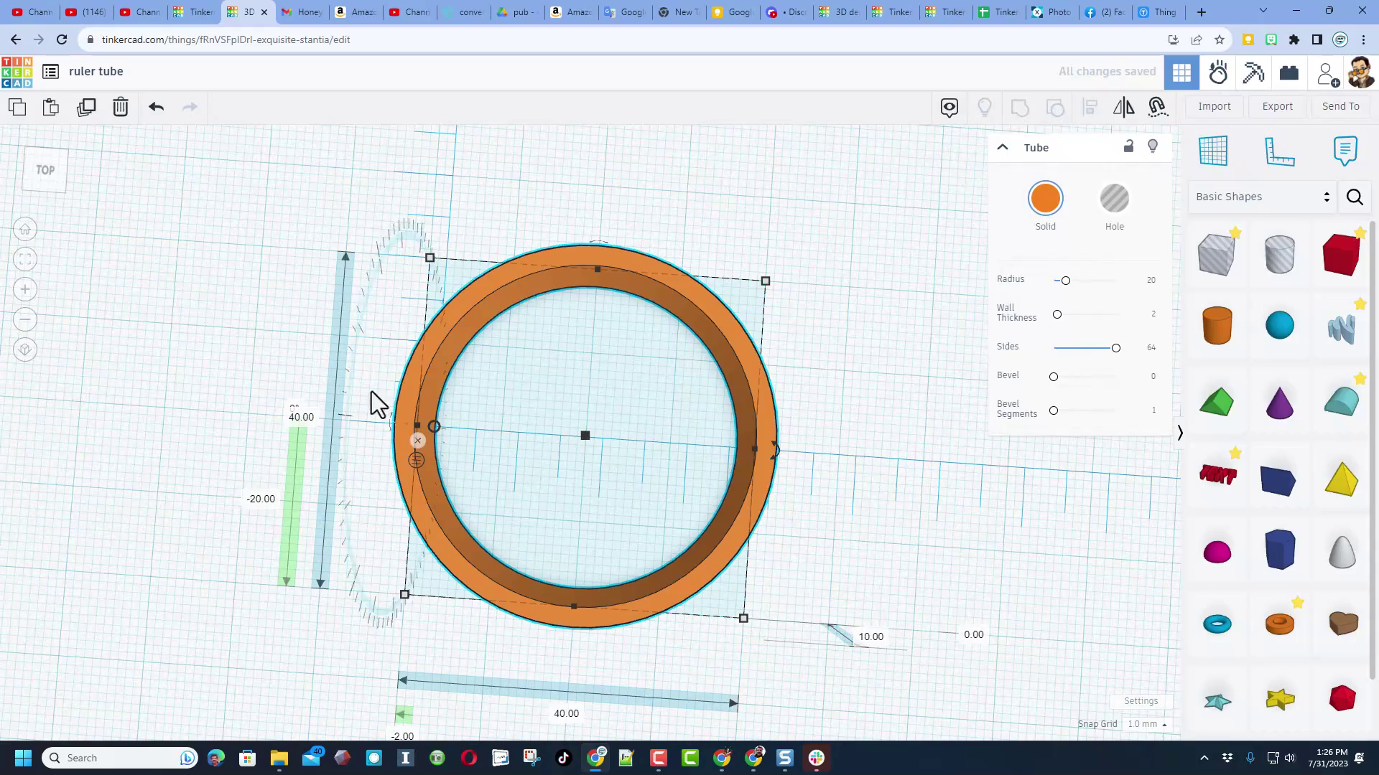
Return to an angled view and add a 20 × 20 × 20 box overlapping the tube's wall.
scroll(438, 431, up, 3)
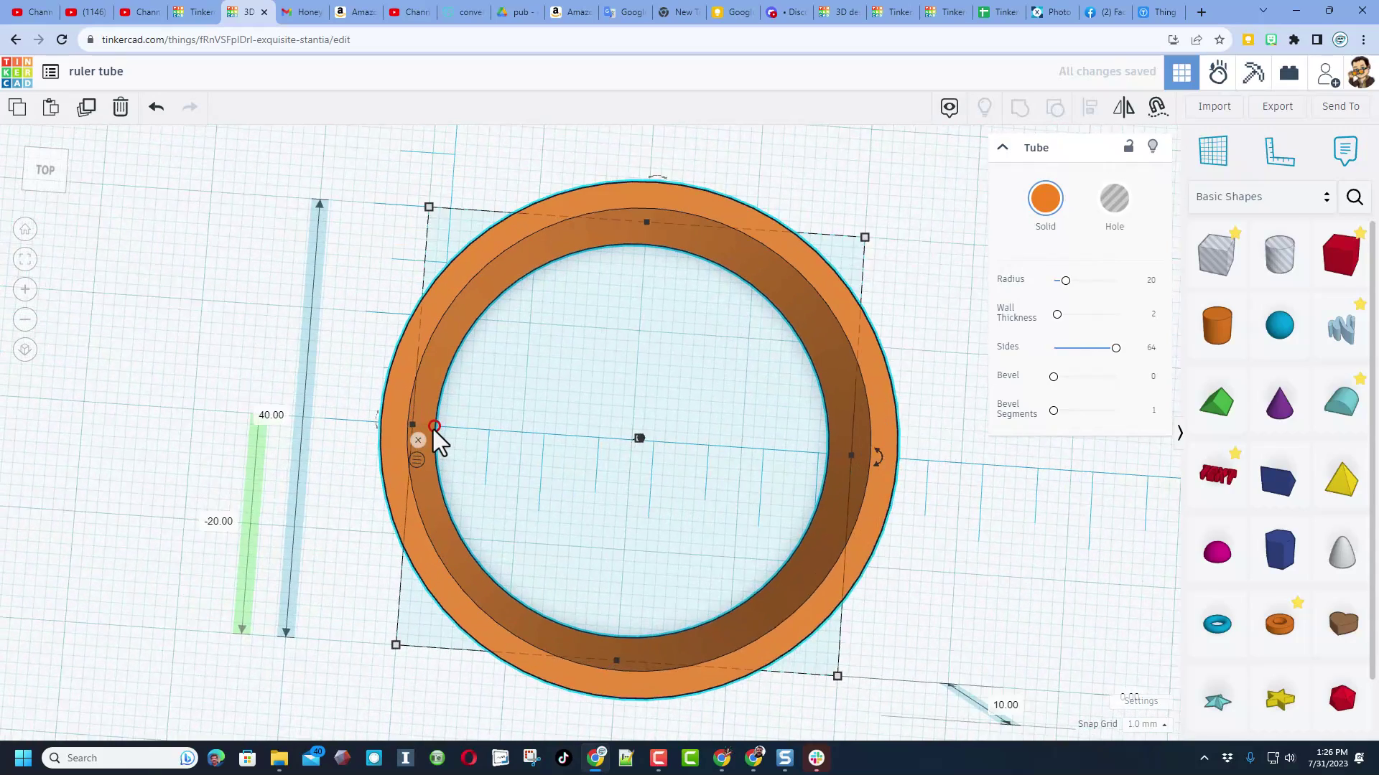
scroll(440, 429, down, 1)
scroll(438, 425, down, 1)
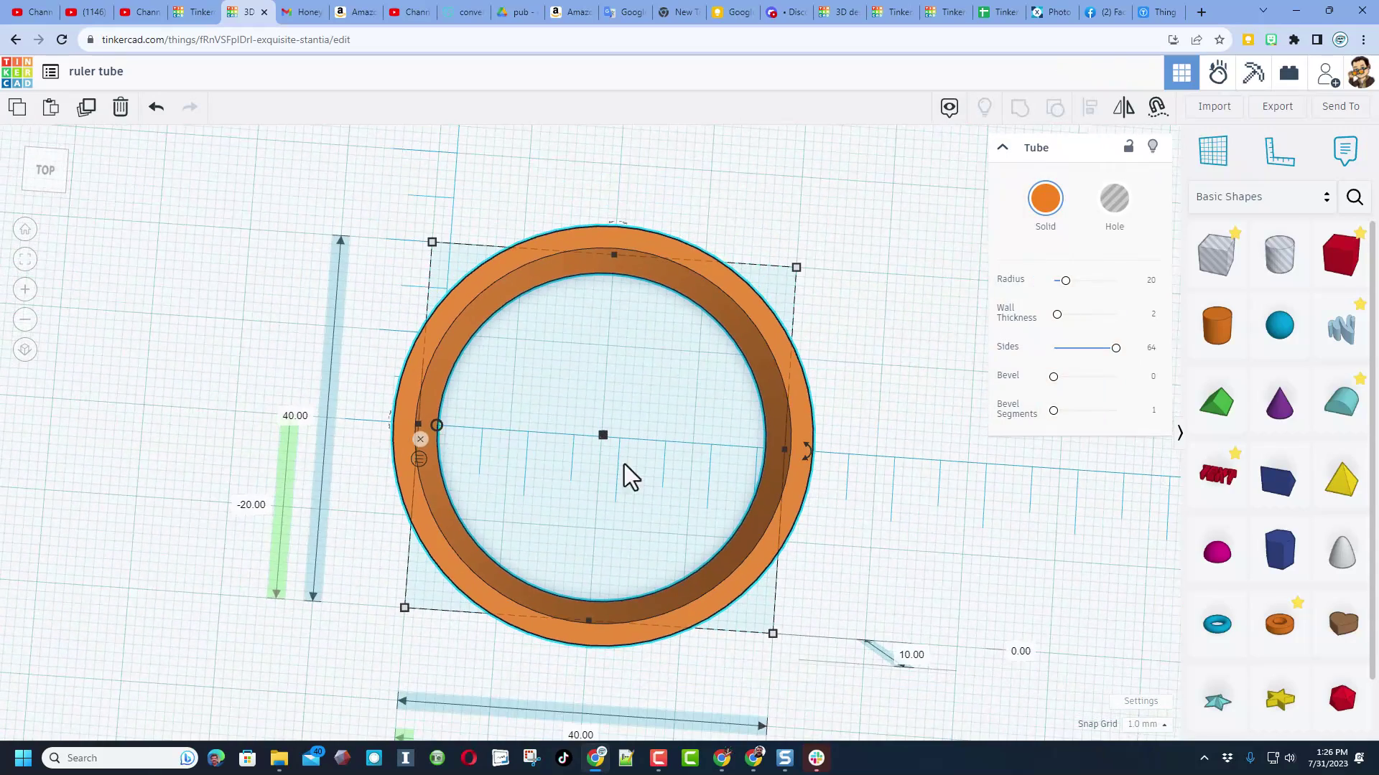
right_drag(653, 463, 769, 461)
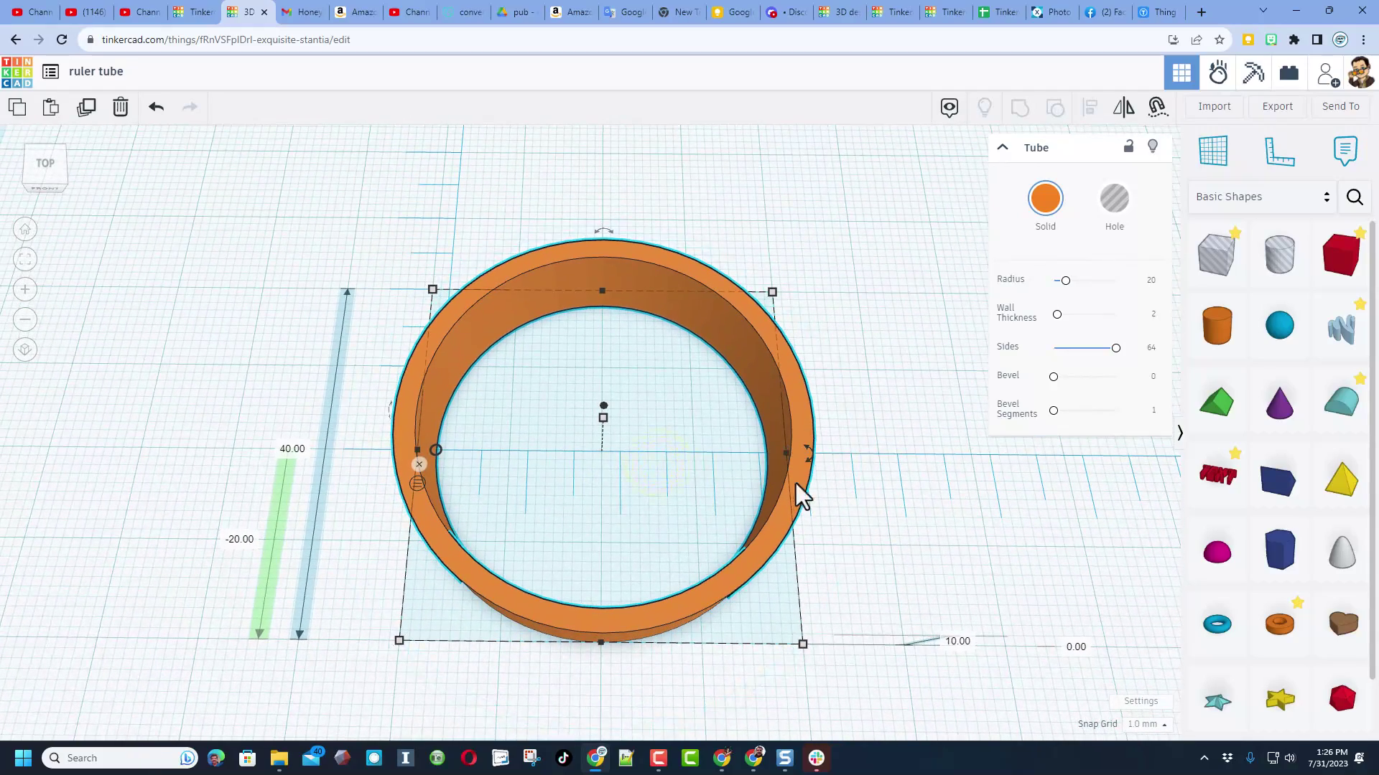
scroll(797, 493, down, 2)
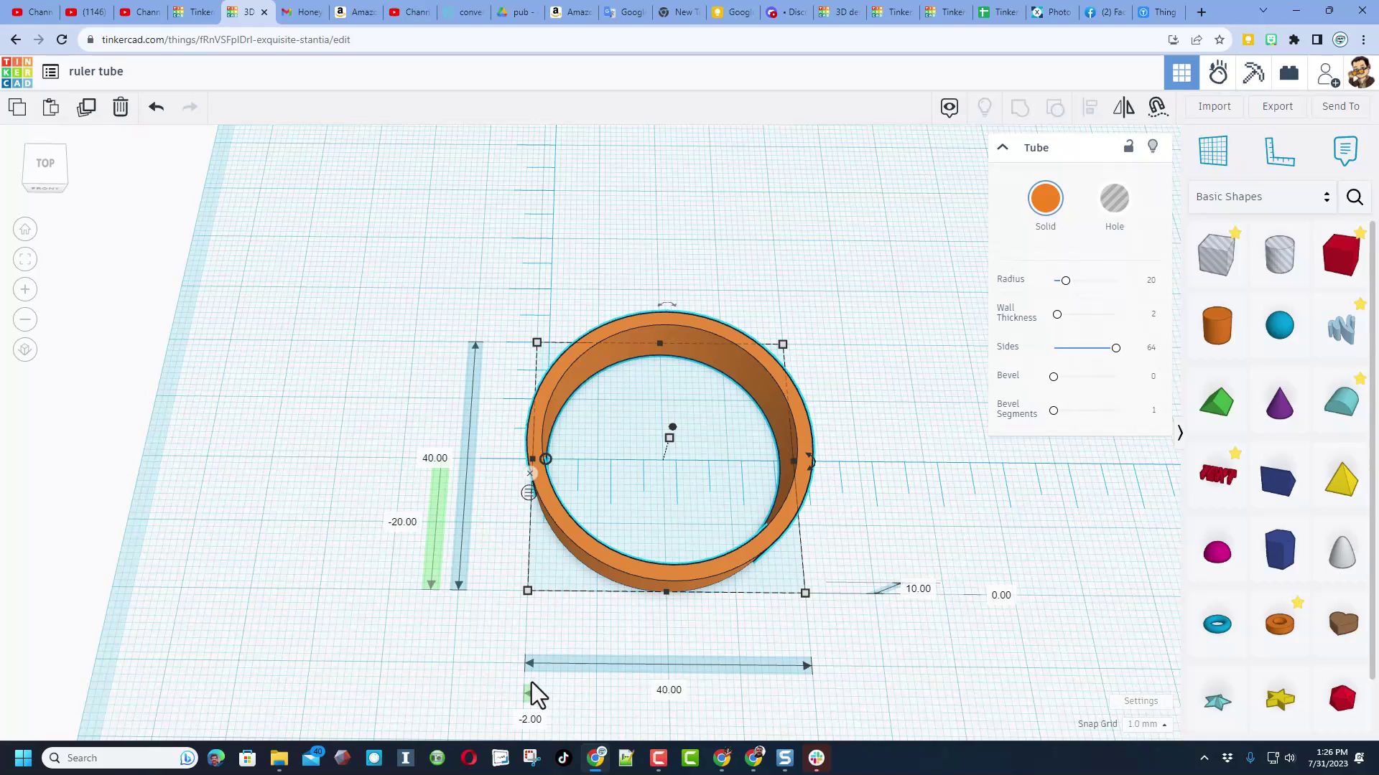
scroll(549, 474, up, 2)
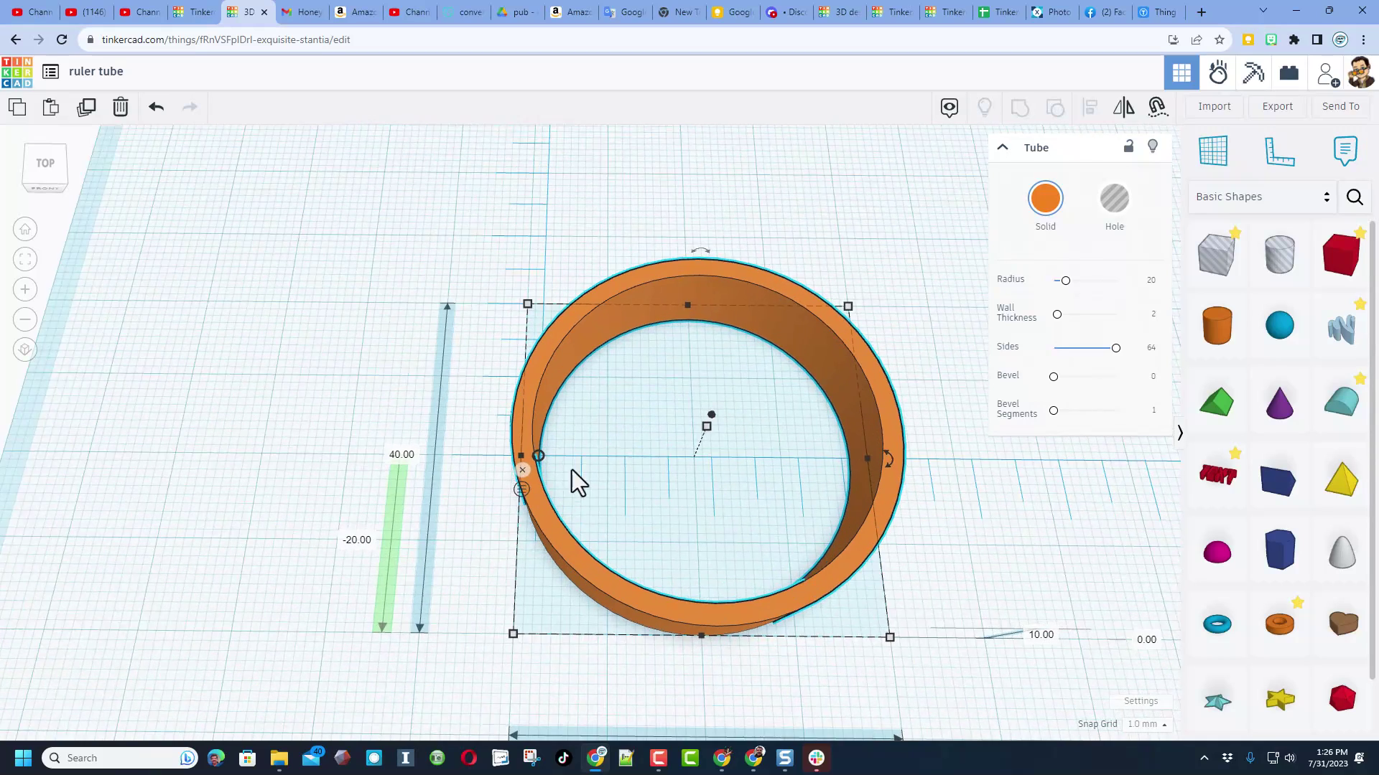
scroll(606, 467, down, 1)
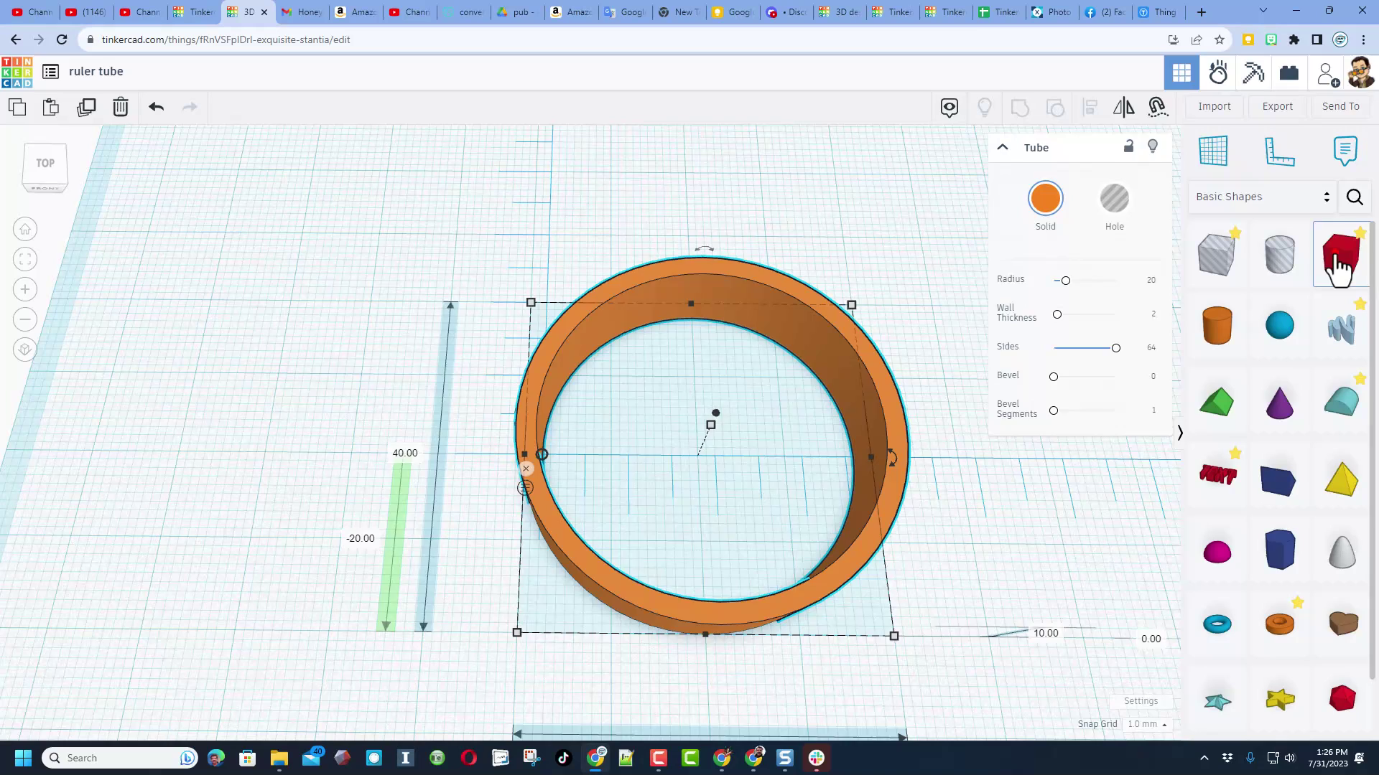
drag(1339, 259, 927, 461)
With a 0.1 mm snap grid, nudge the red box until the ruler reads 36.00.
click(811, 505)
click(871, 463)
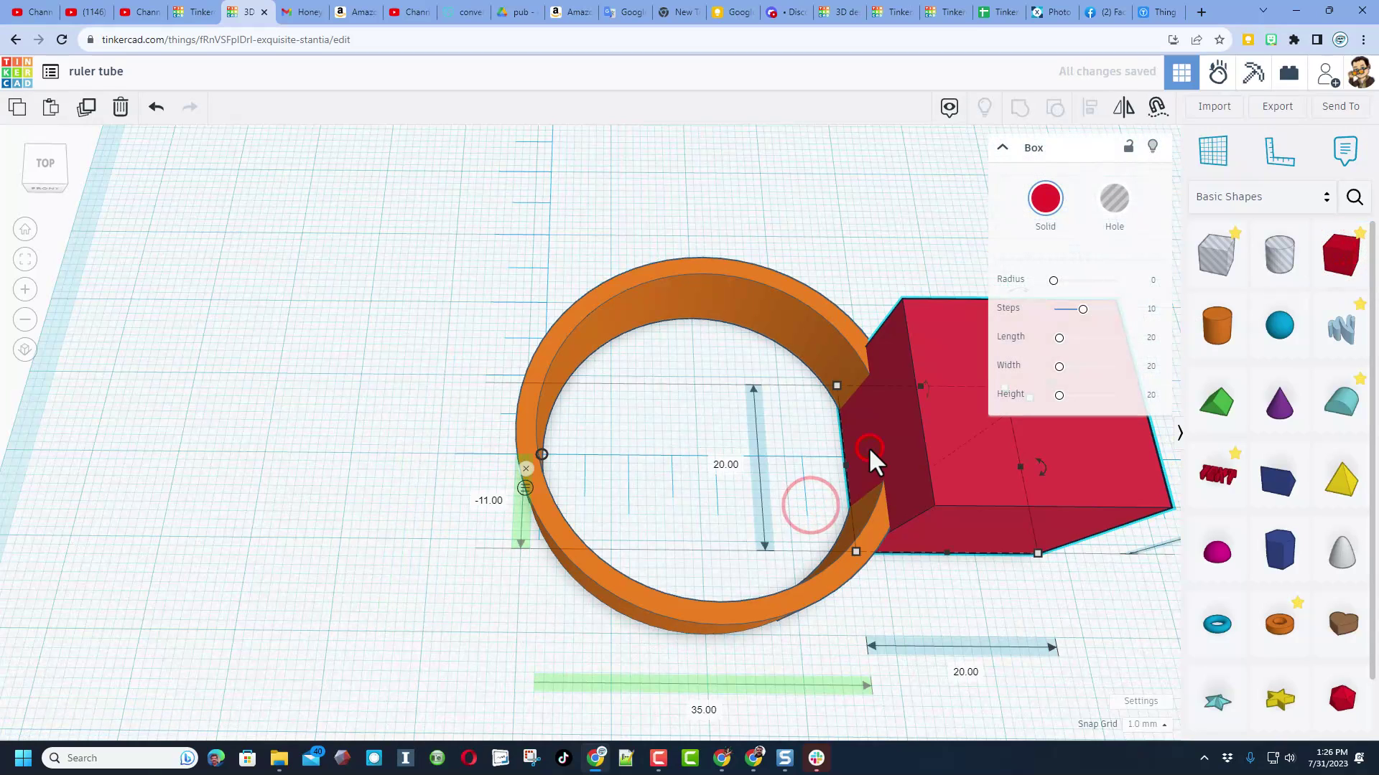
click(1147, 726)
click(1163, 585)
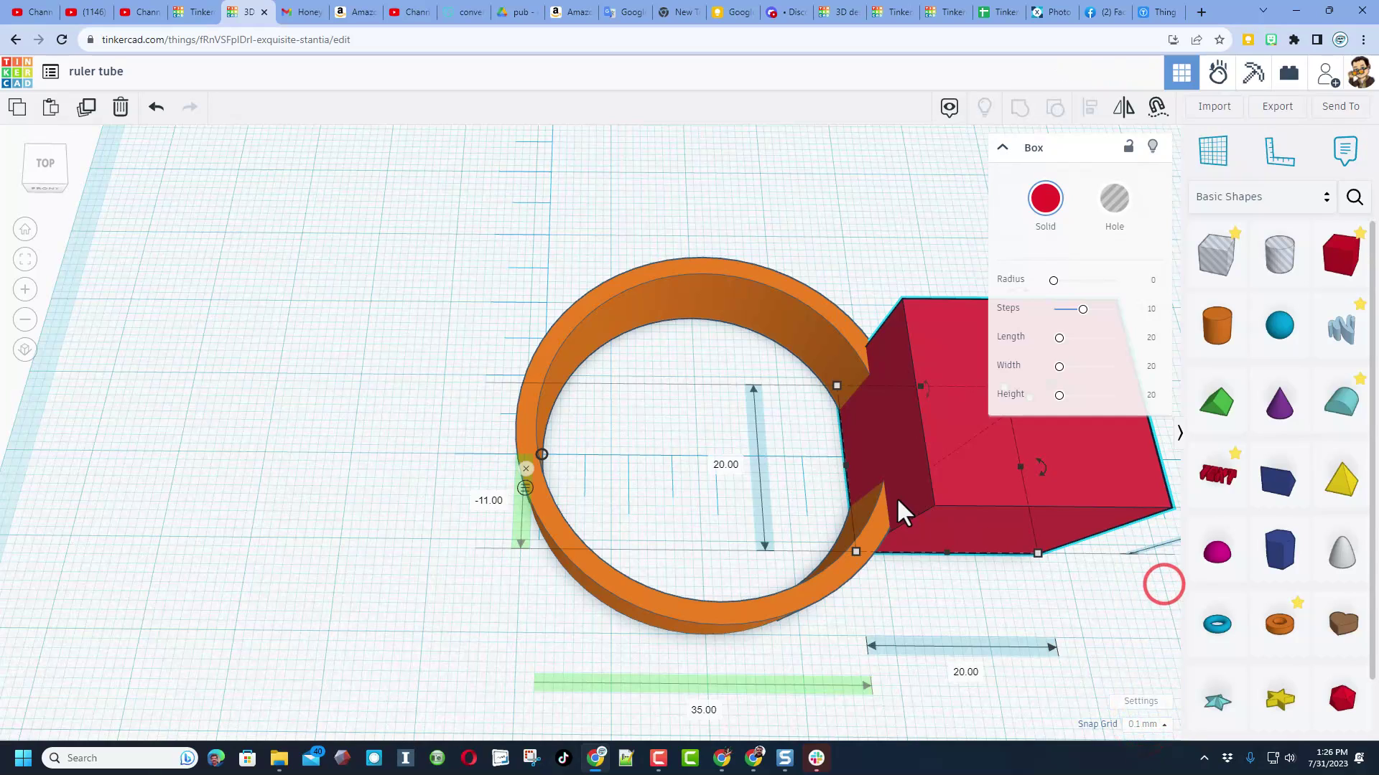
key(Right)
key(Right)
key(Right)
key(Right)
key(Right)
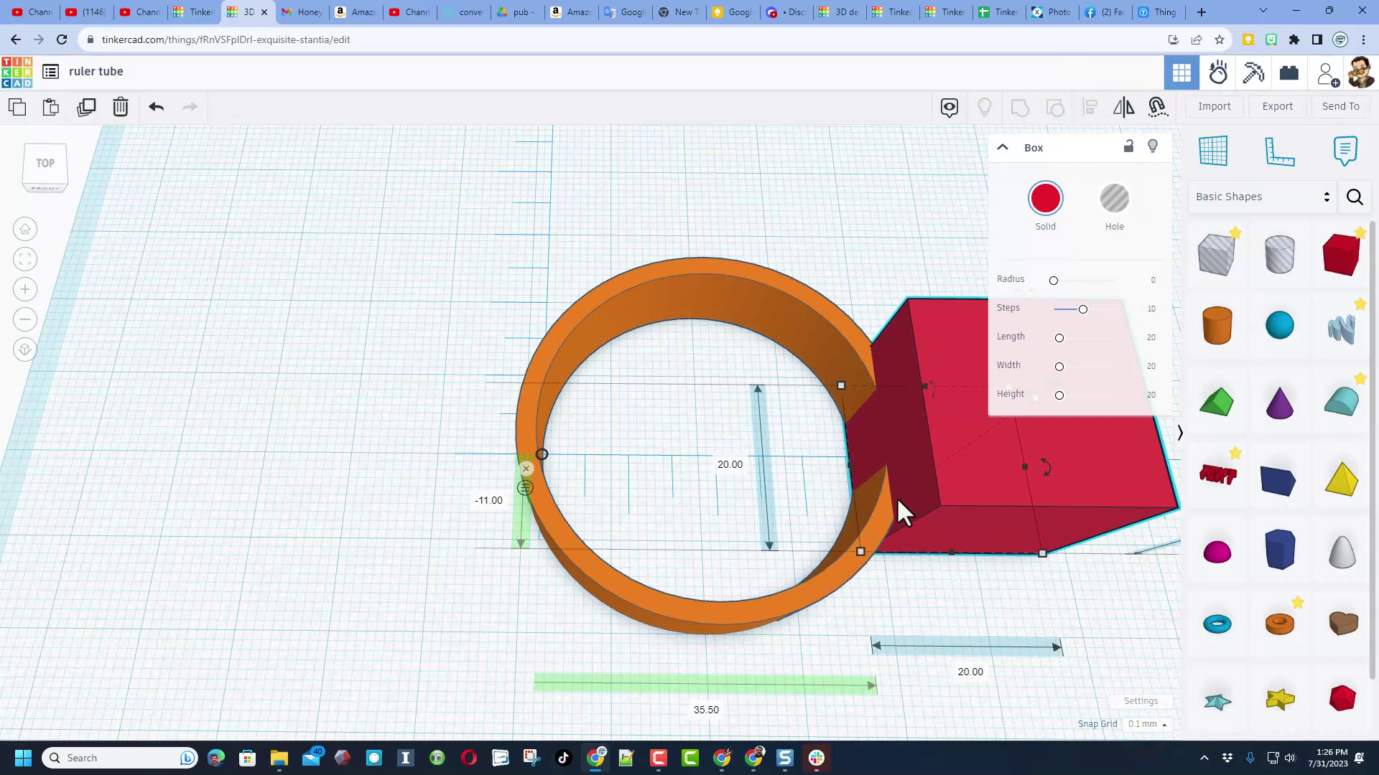
key(Right)
key(Right)
key(Right)
key(Right)
key(Right)
key(Right)
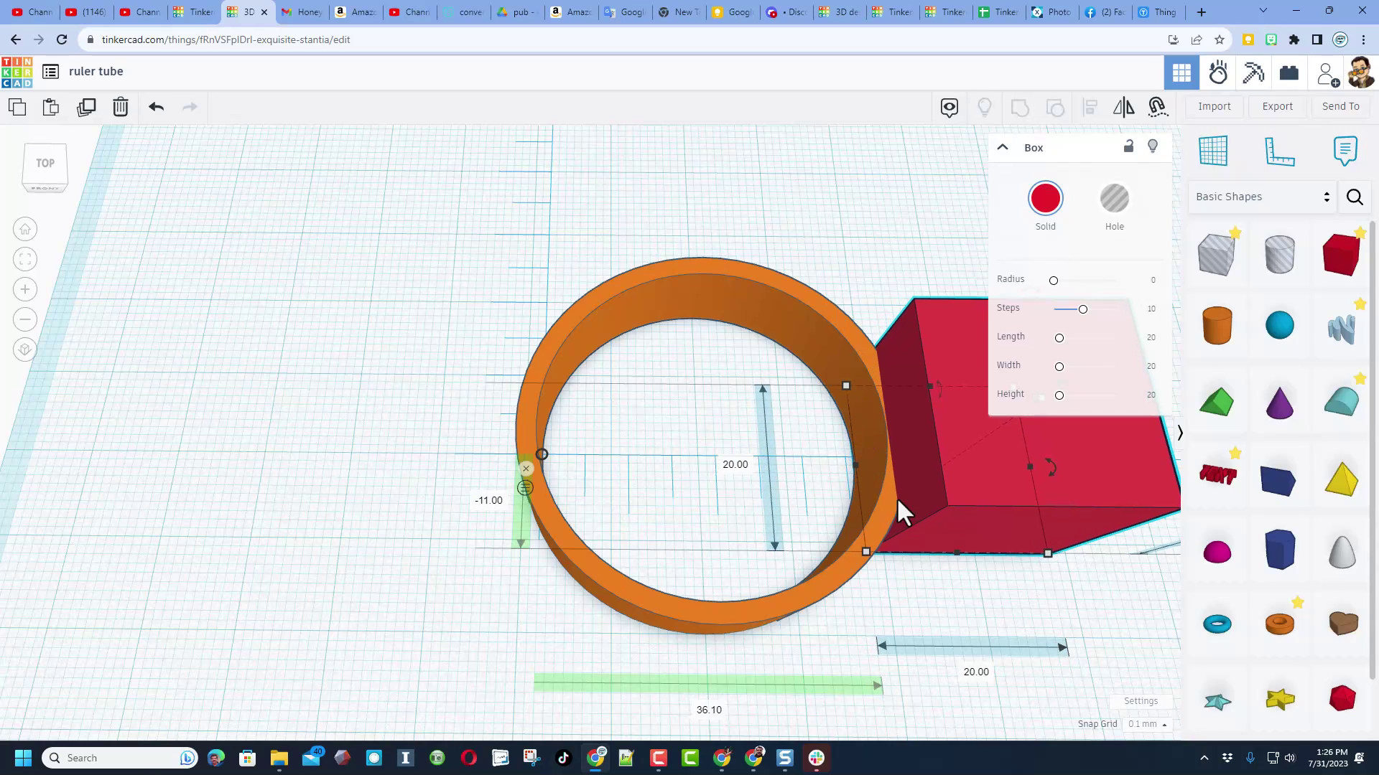
key(Left)
key(Left)
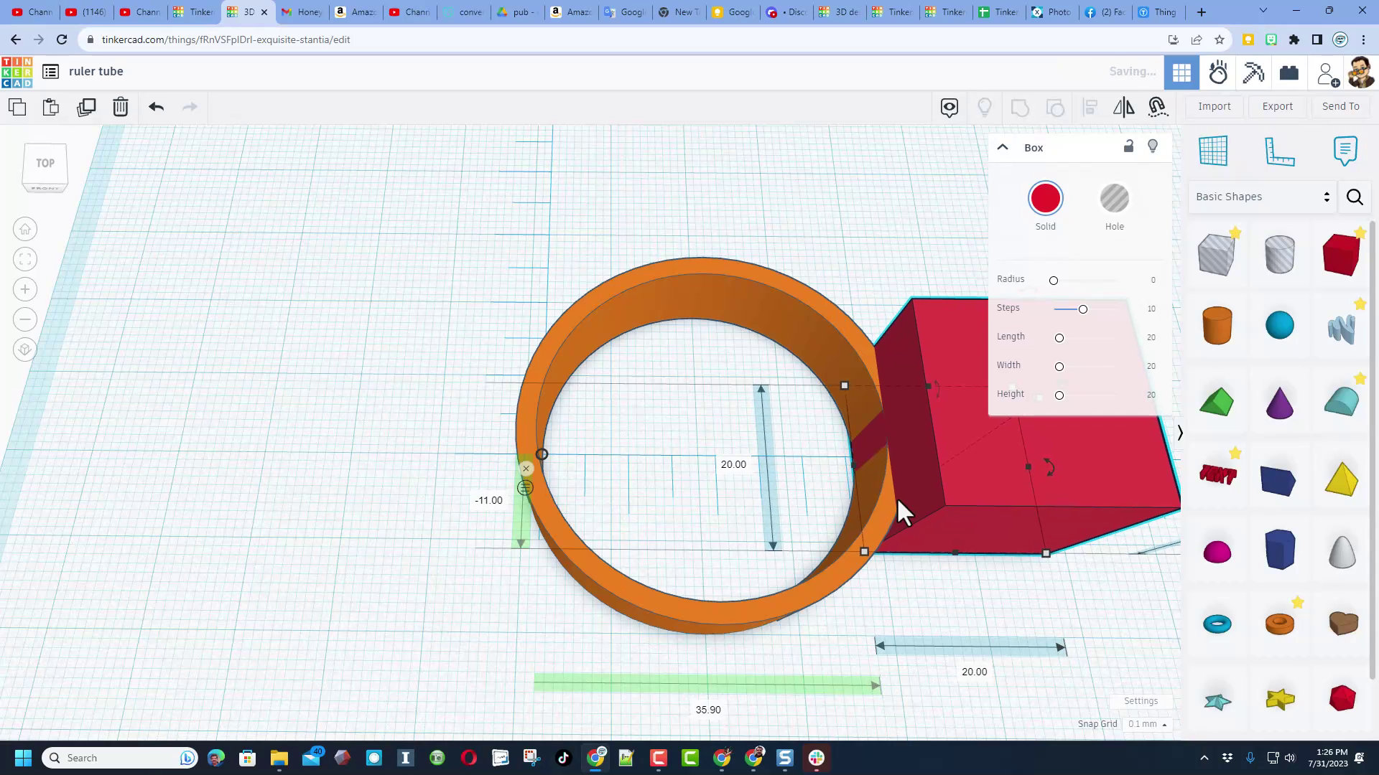
key(Right)
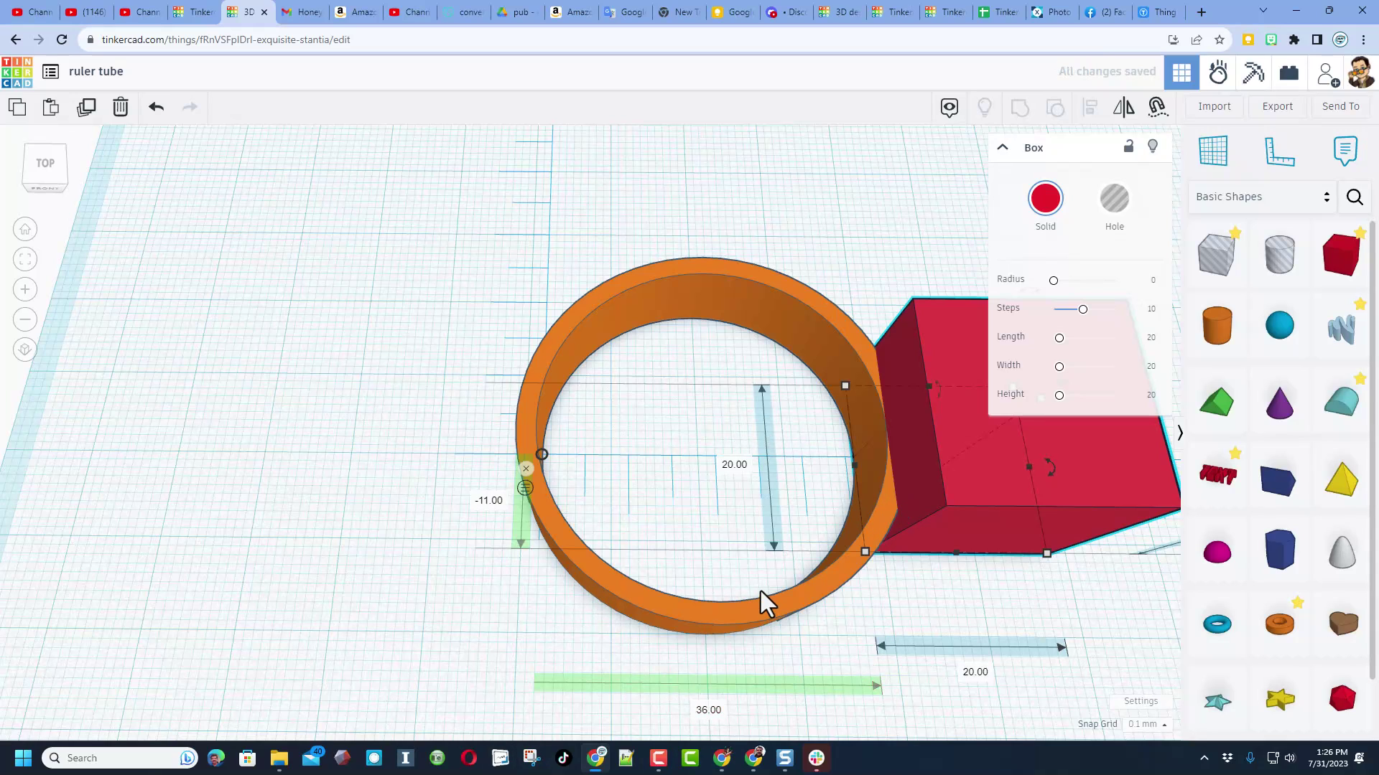
Reset the view and orbit to look down on the ring from the front.
key(f)
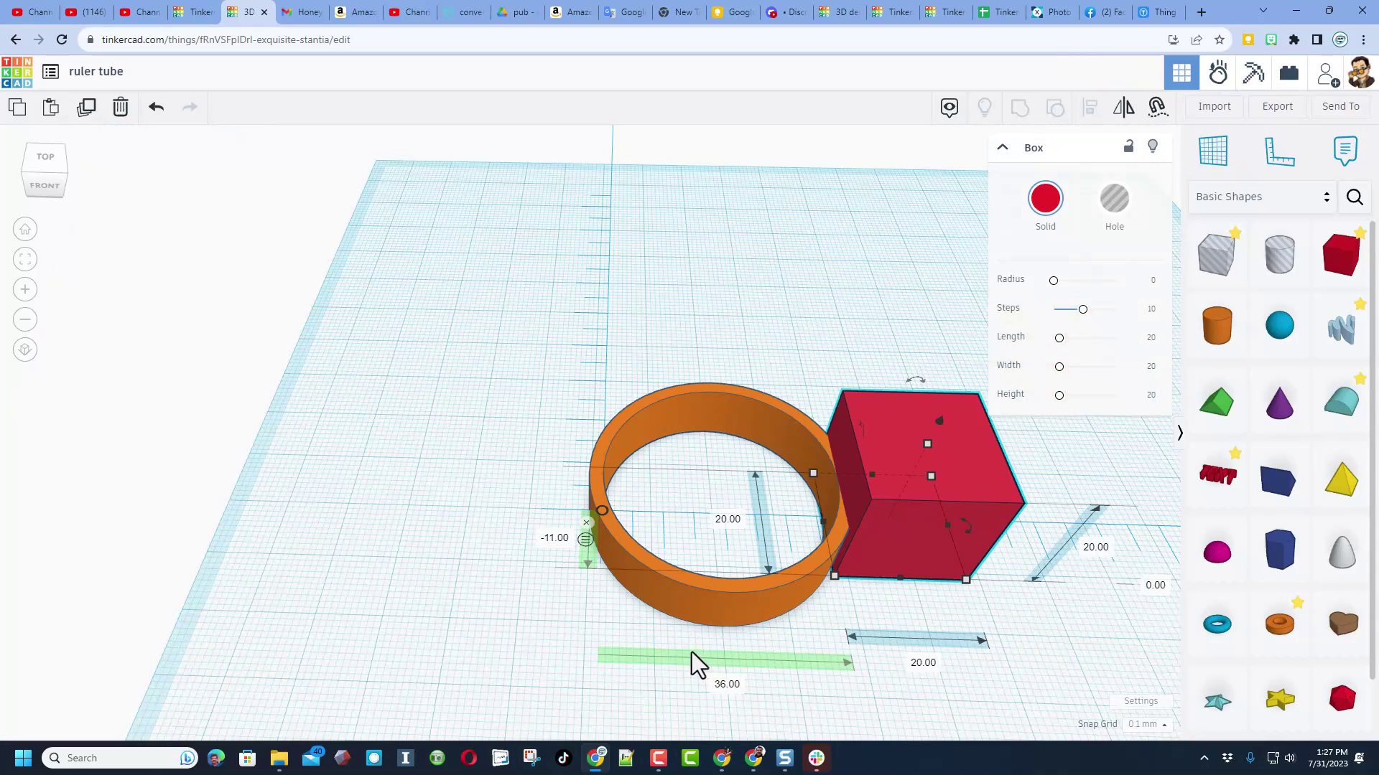
right_drag(691, 652, 860, 485)
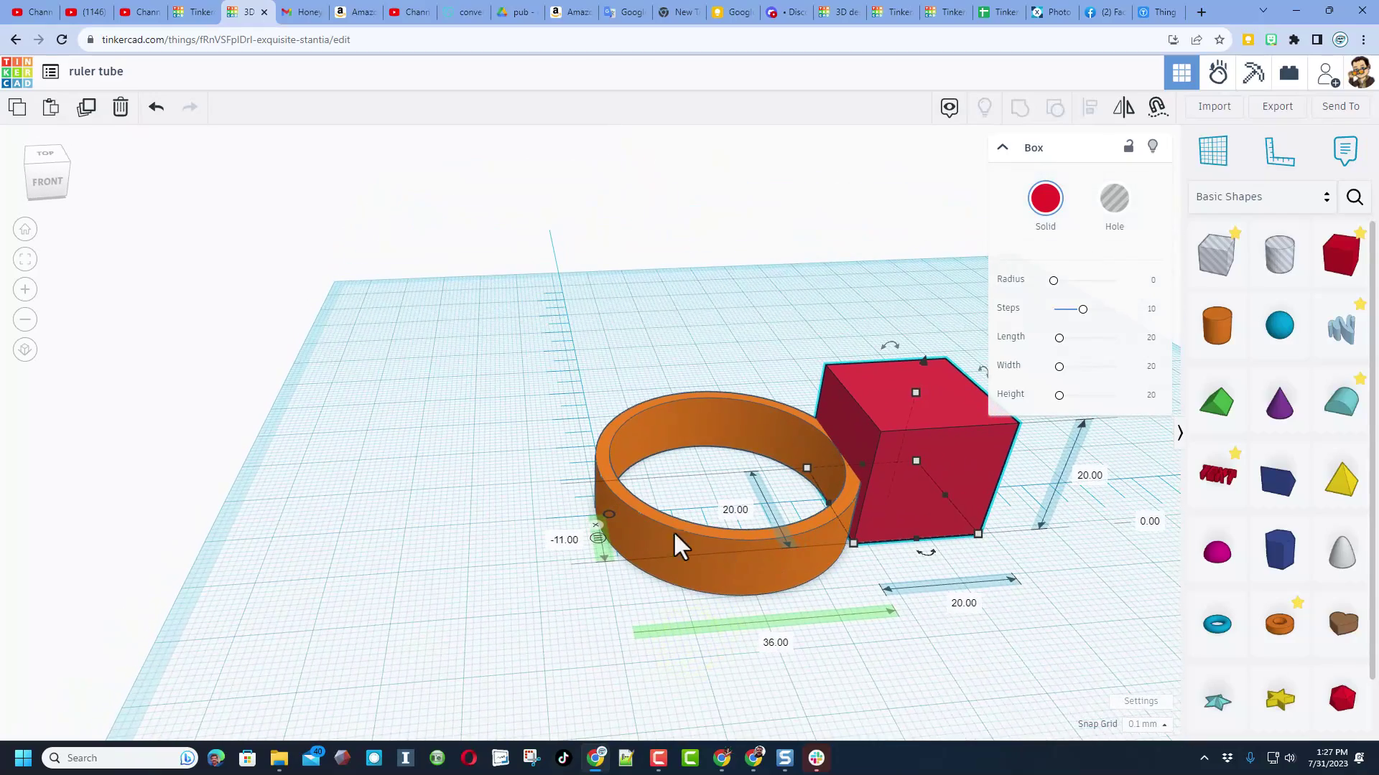
right_drag(637, 581, 654, 507)
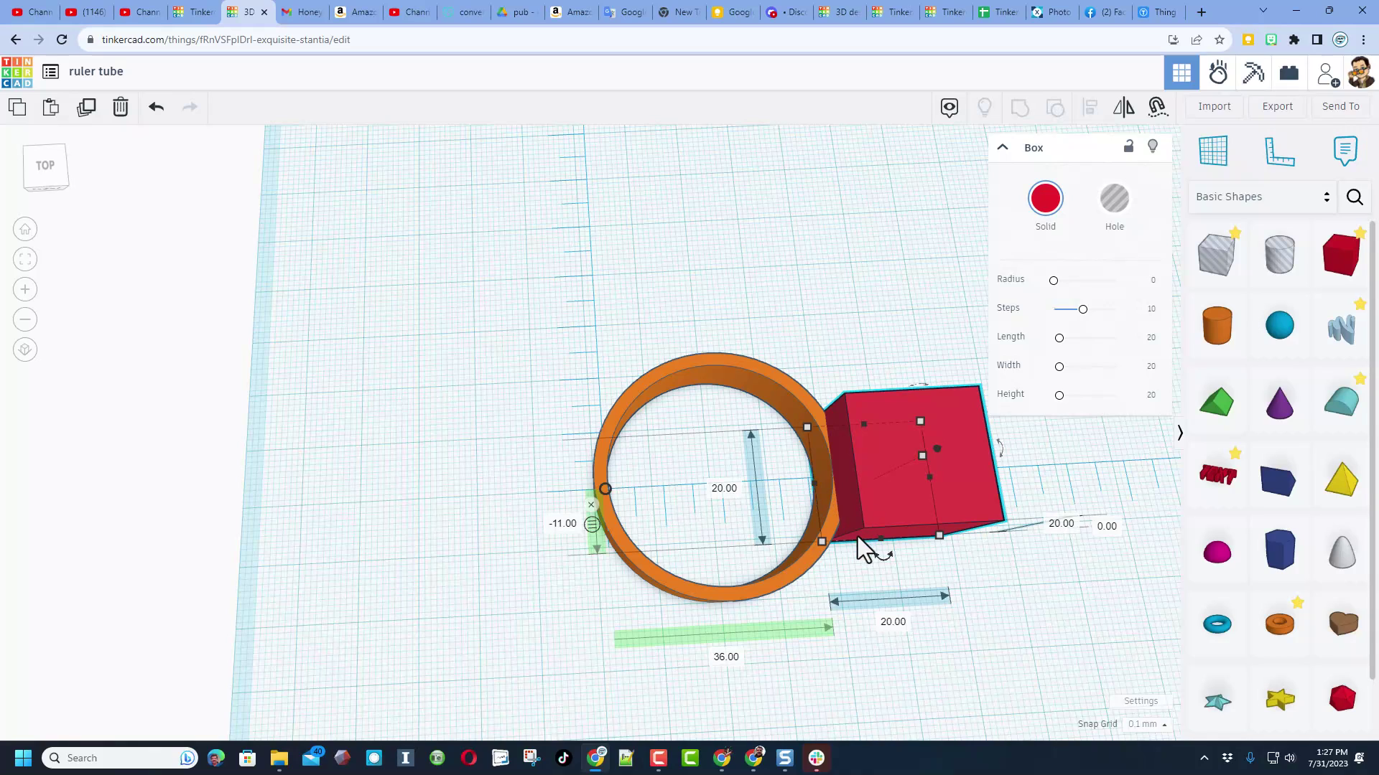
right_drag(824, 592, 828, 575)
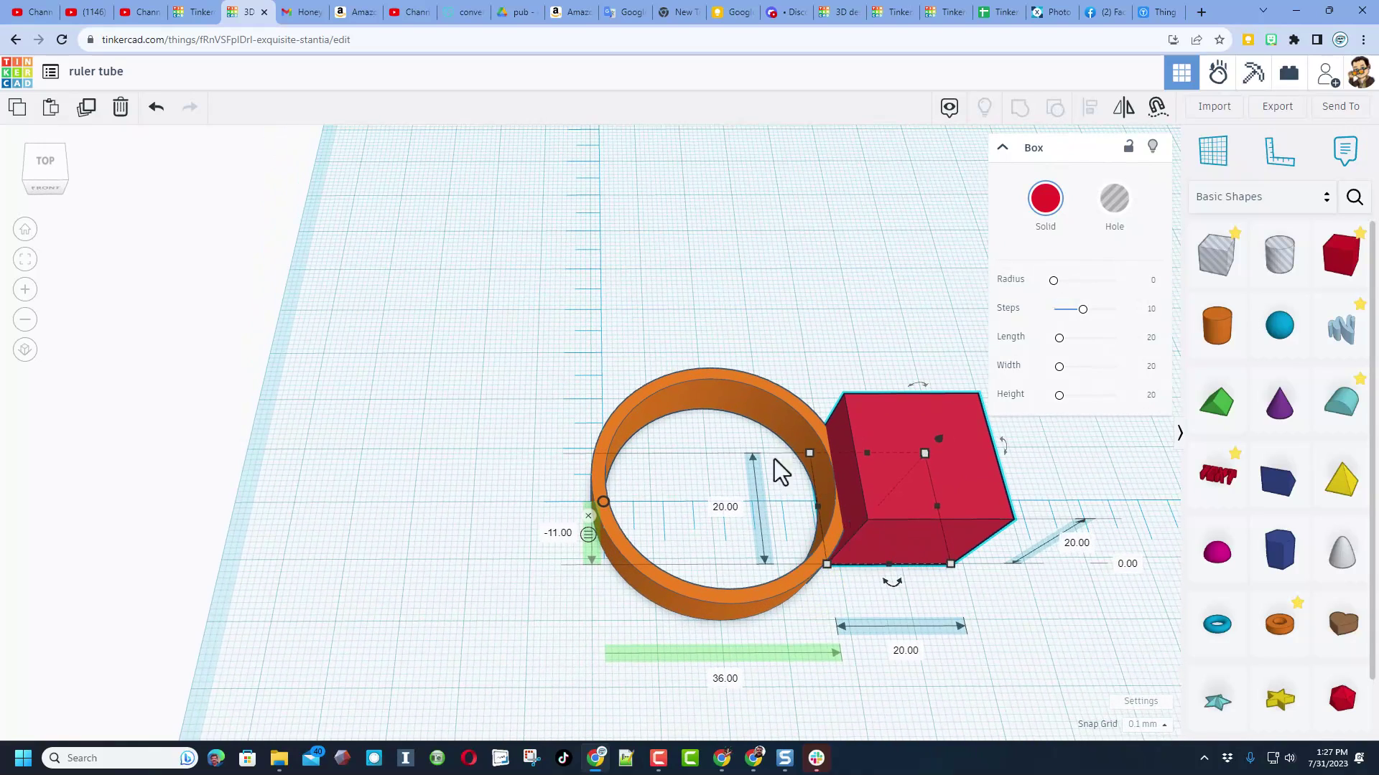
click(700, 489)
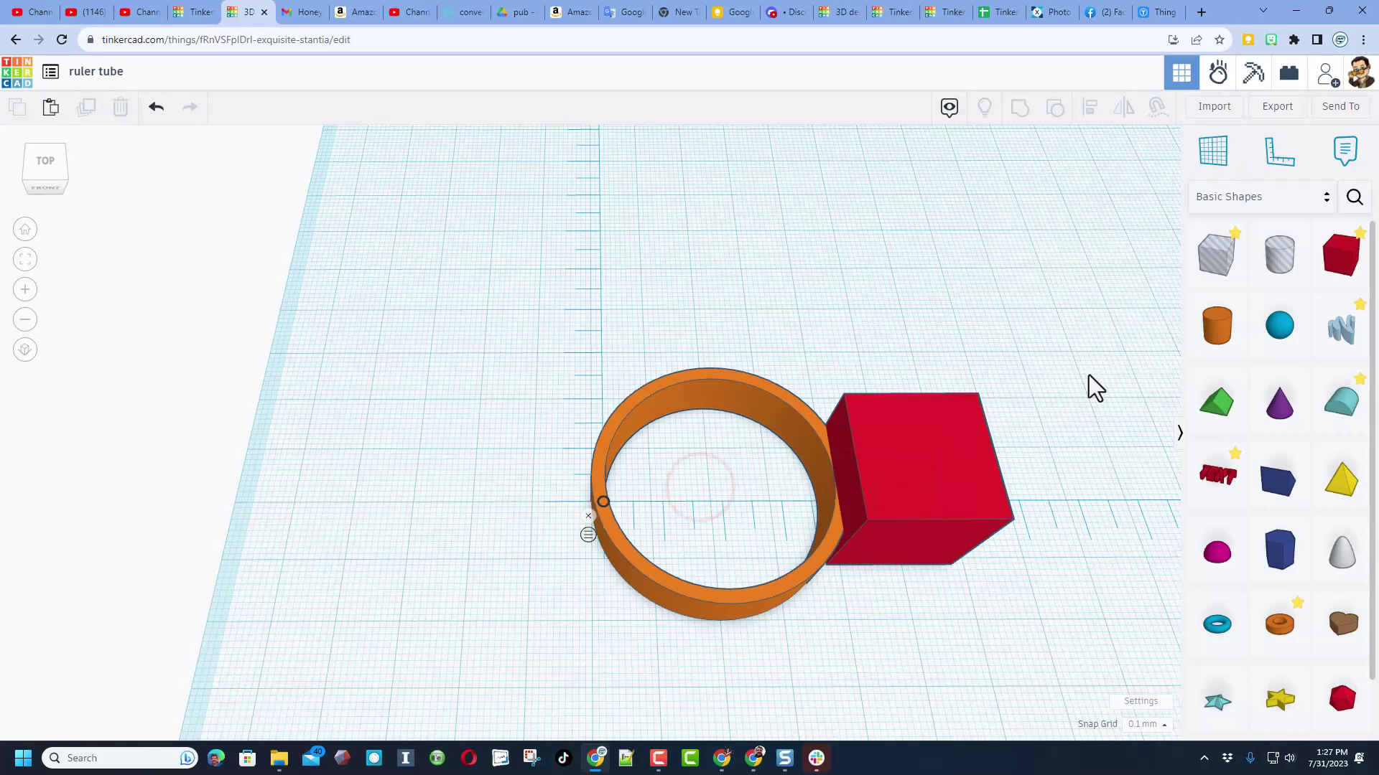
click(1212, 330)
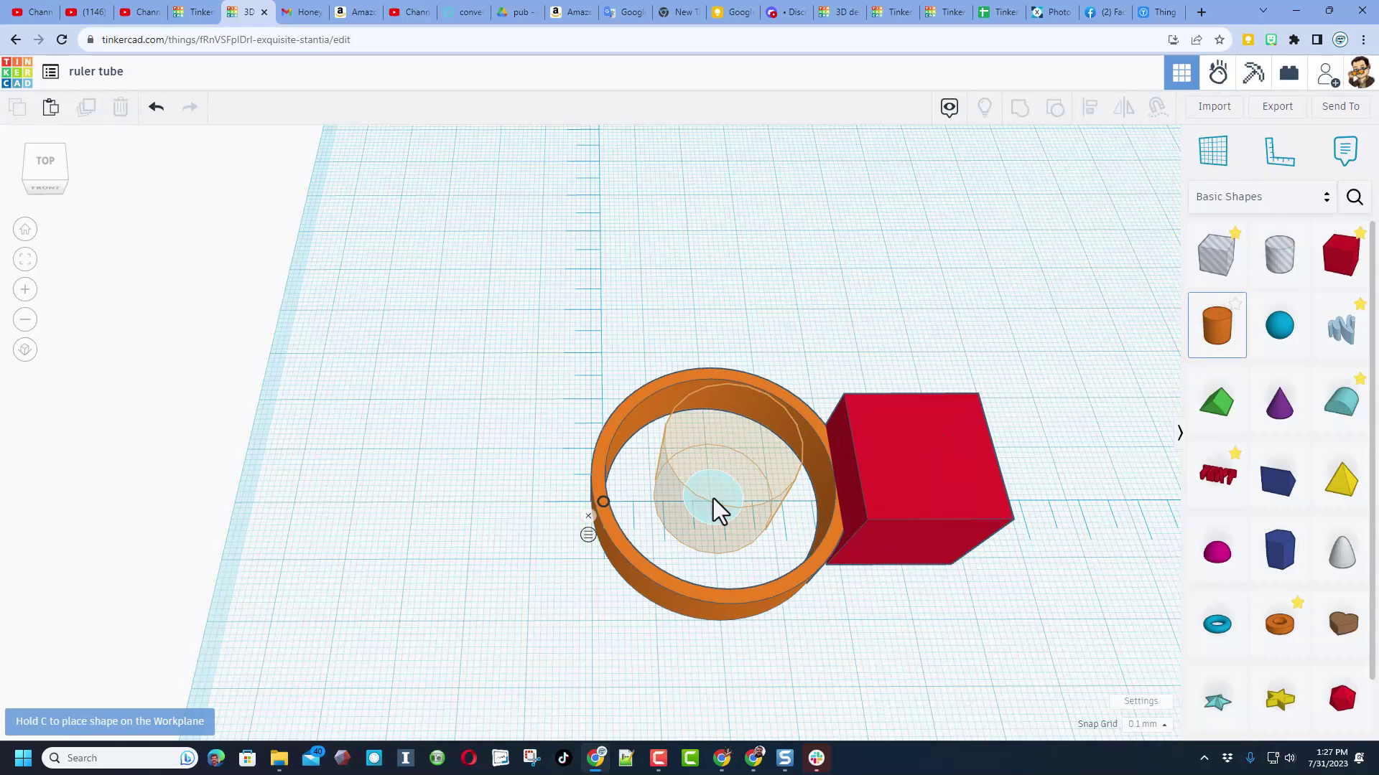
click(712, 498)
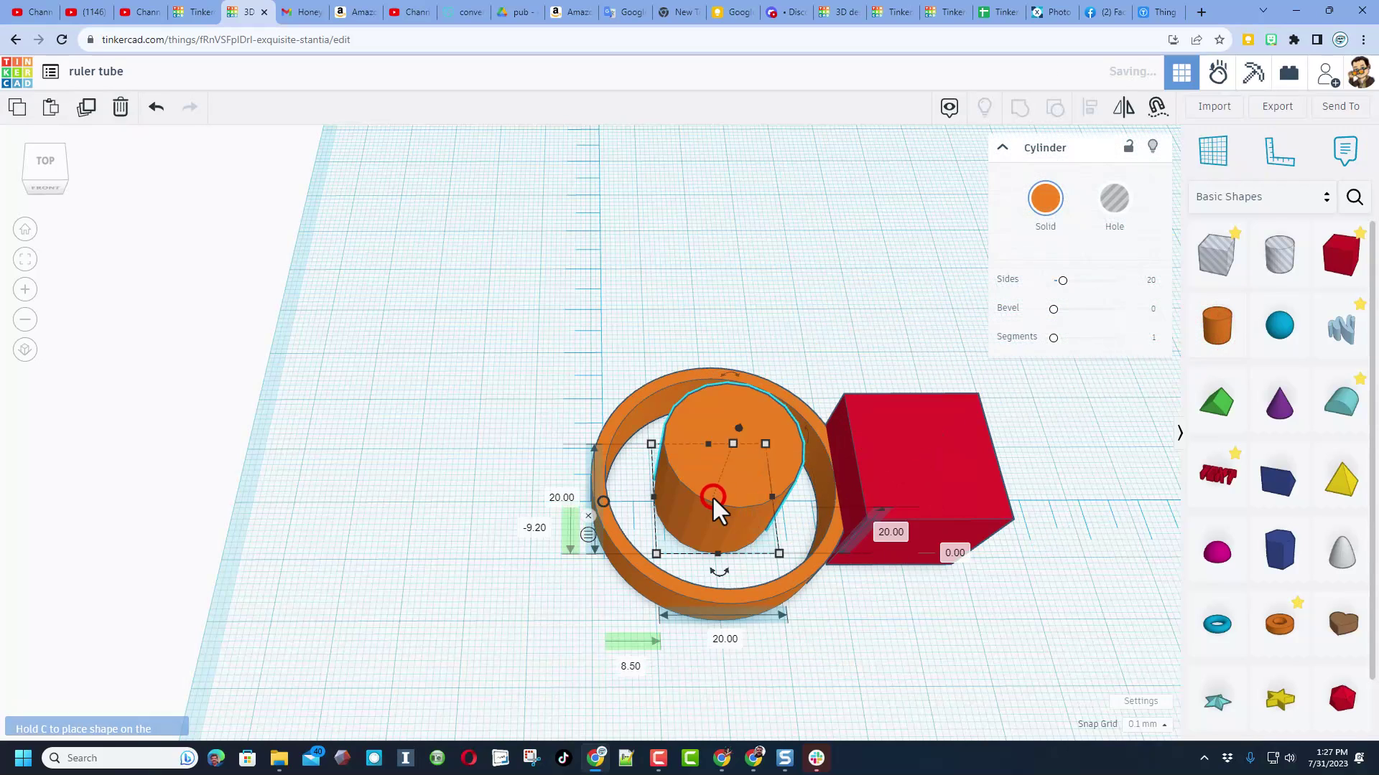
click(1046, 201)
click(1209, 332)
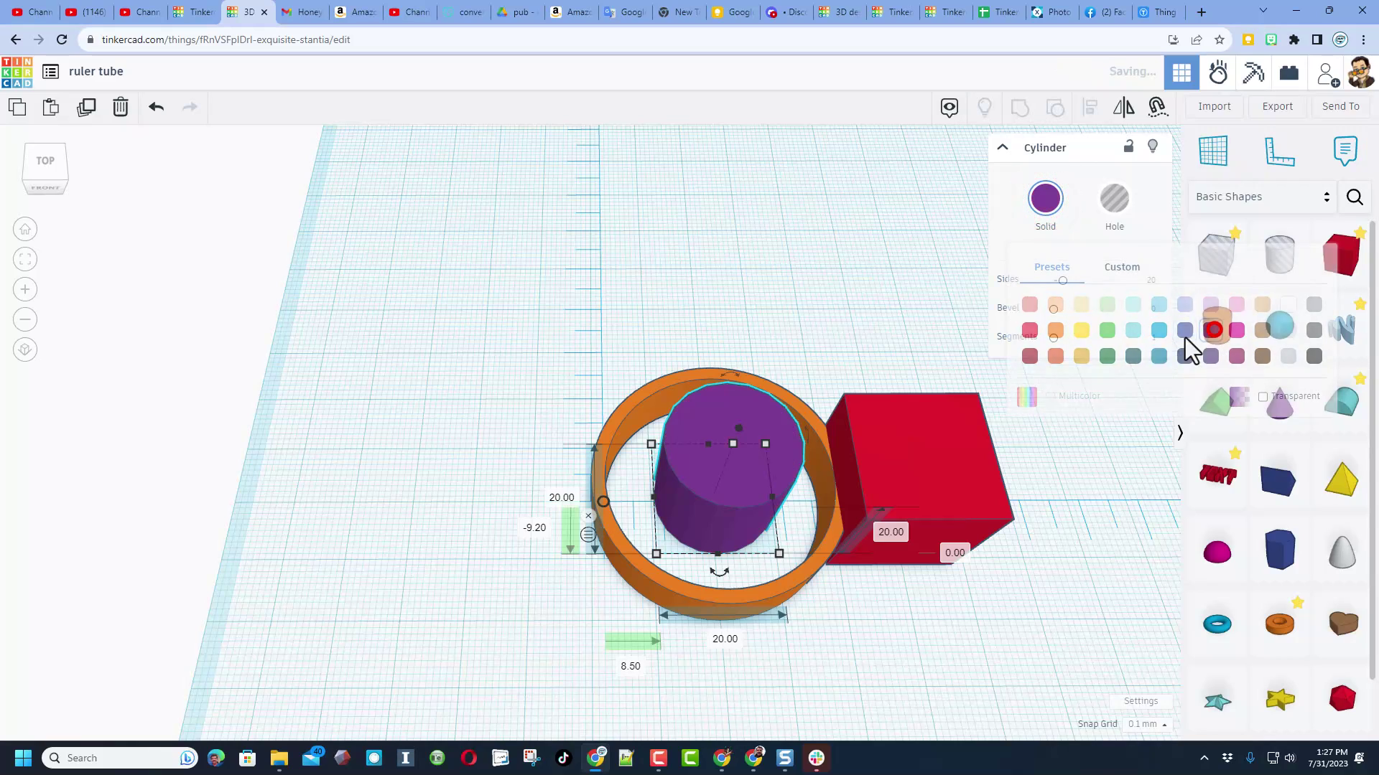
drag(1062, 280, 1139, 298)
key(l)
click(431, 331)
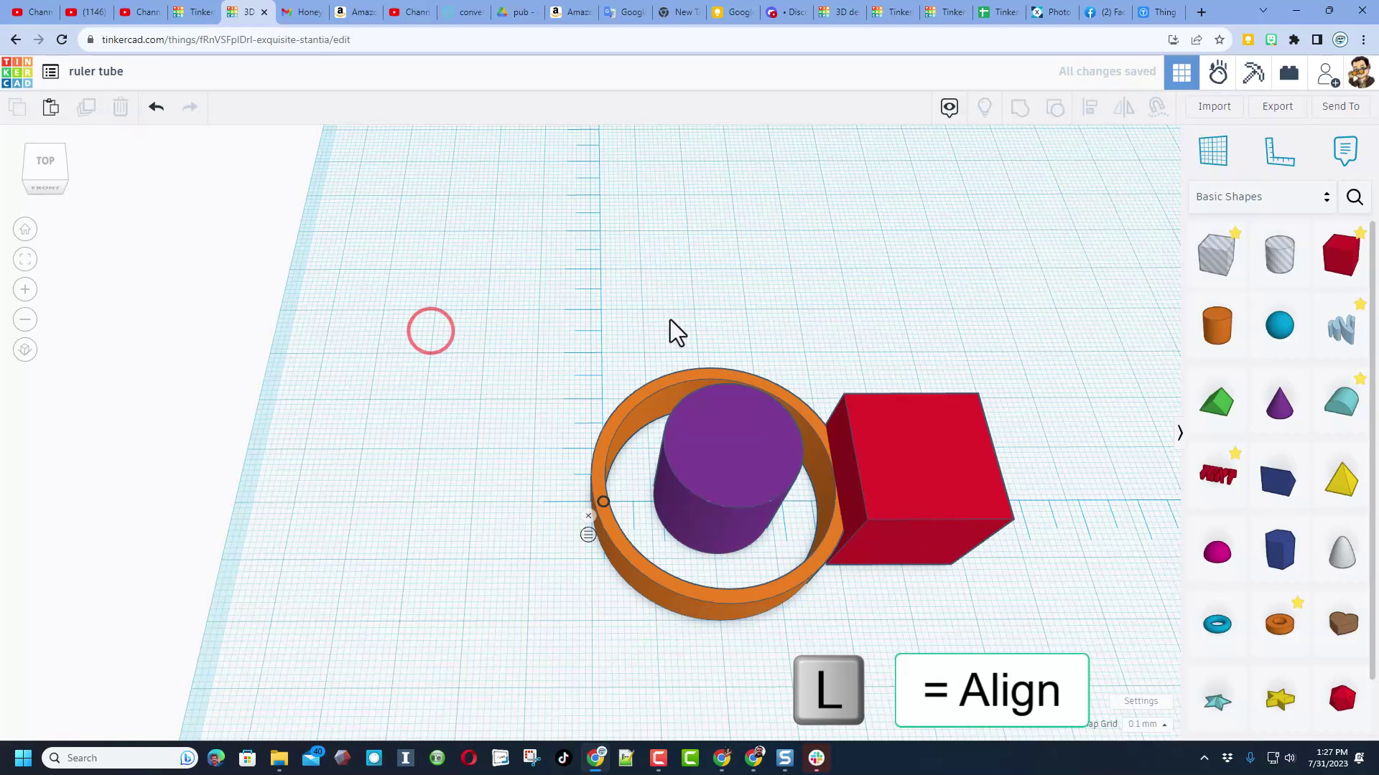
drag(714, 311, 691, 435)
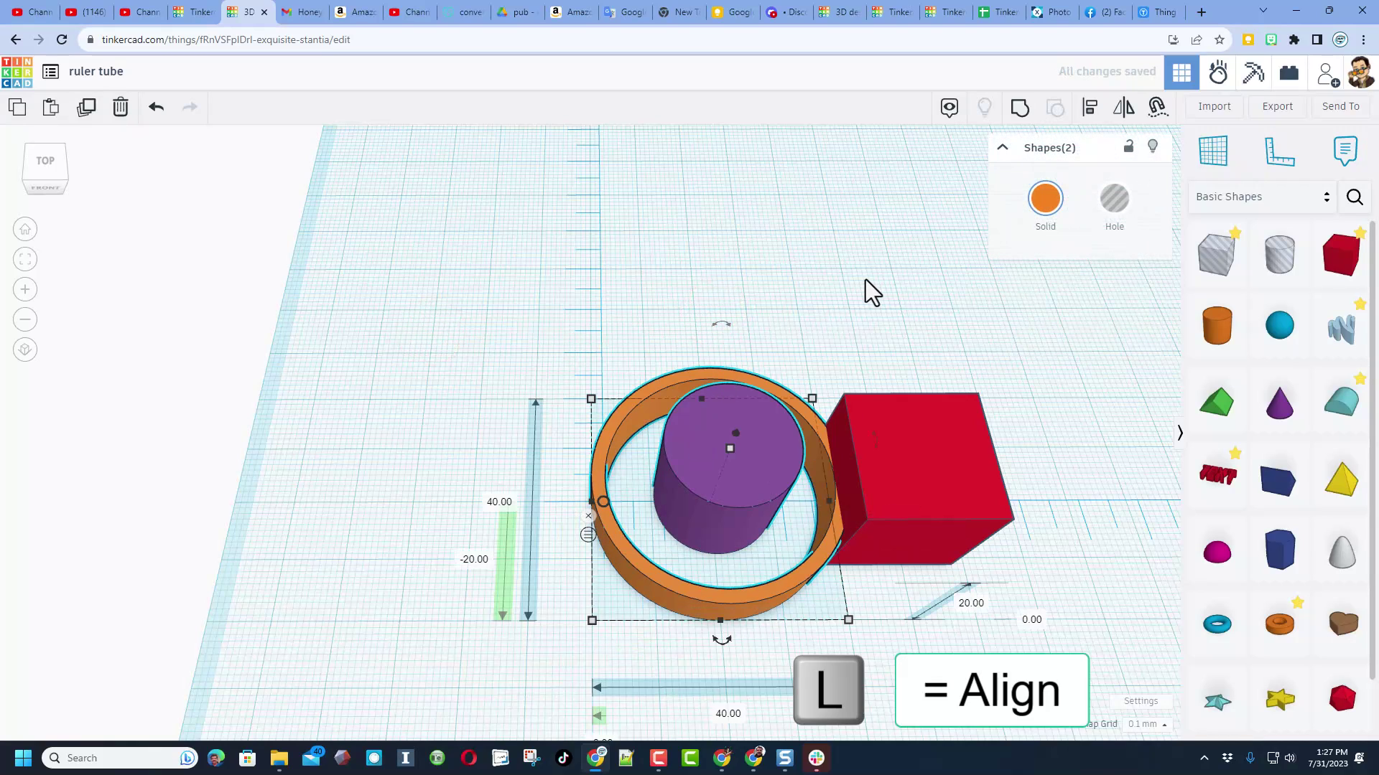
key(l)
click(722, 642)
click(572, 502)
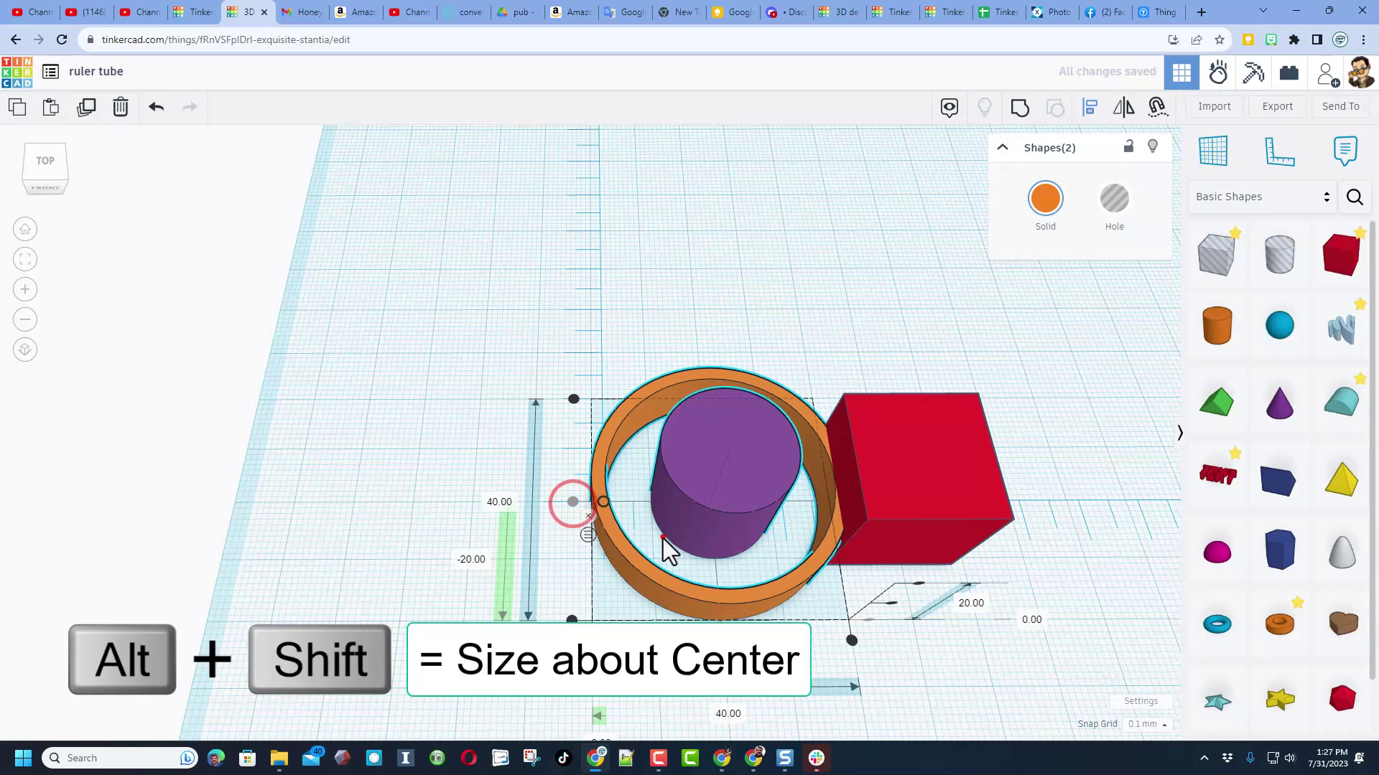
click(702, 486)
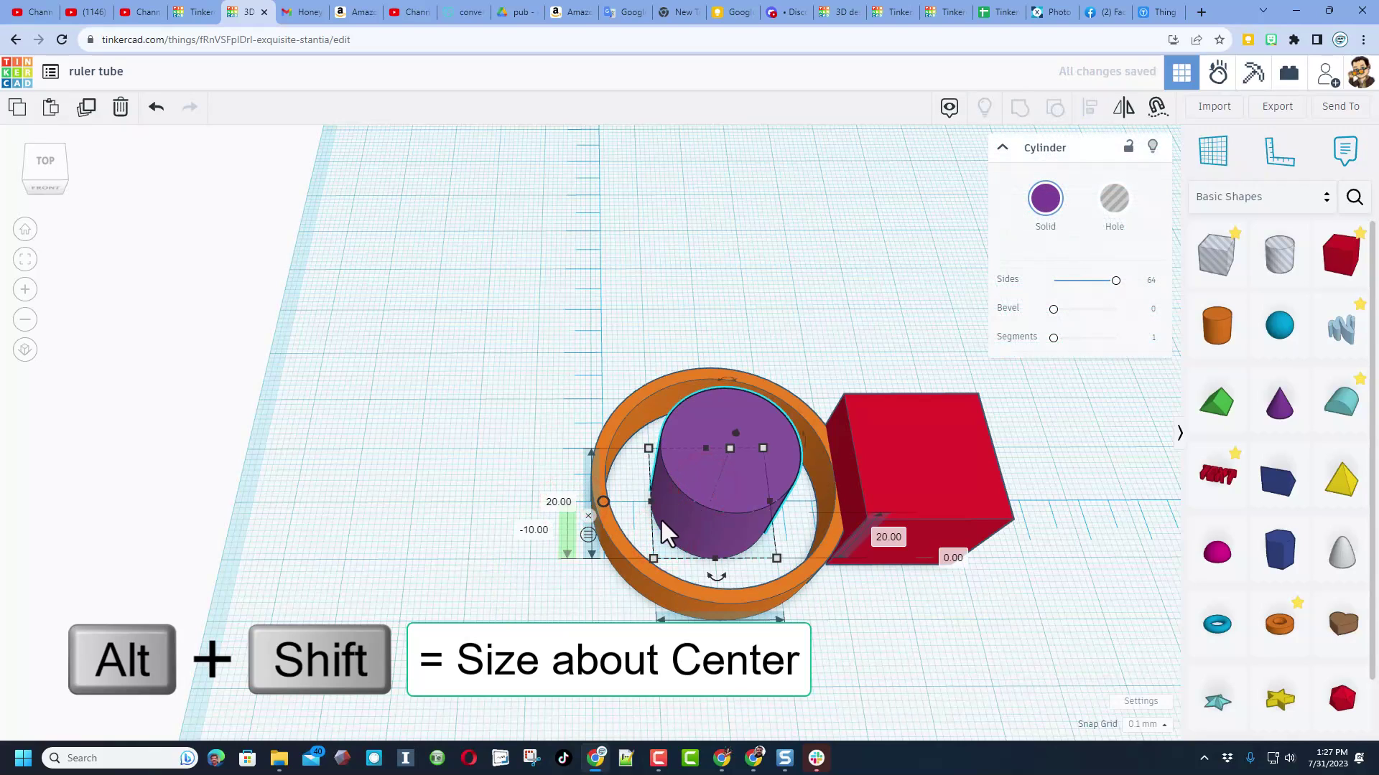
alt+shift+drag(658, 556, 607, 597)
right_drag(607, 597, 704, 496)
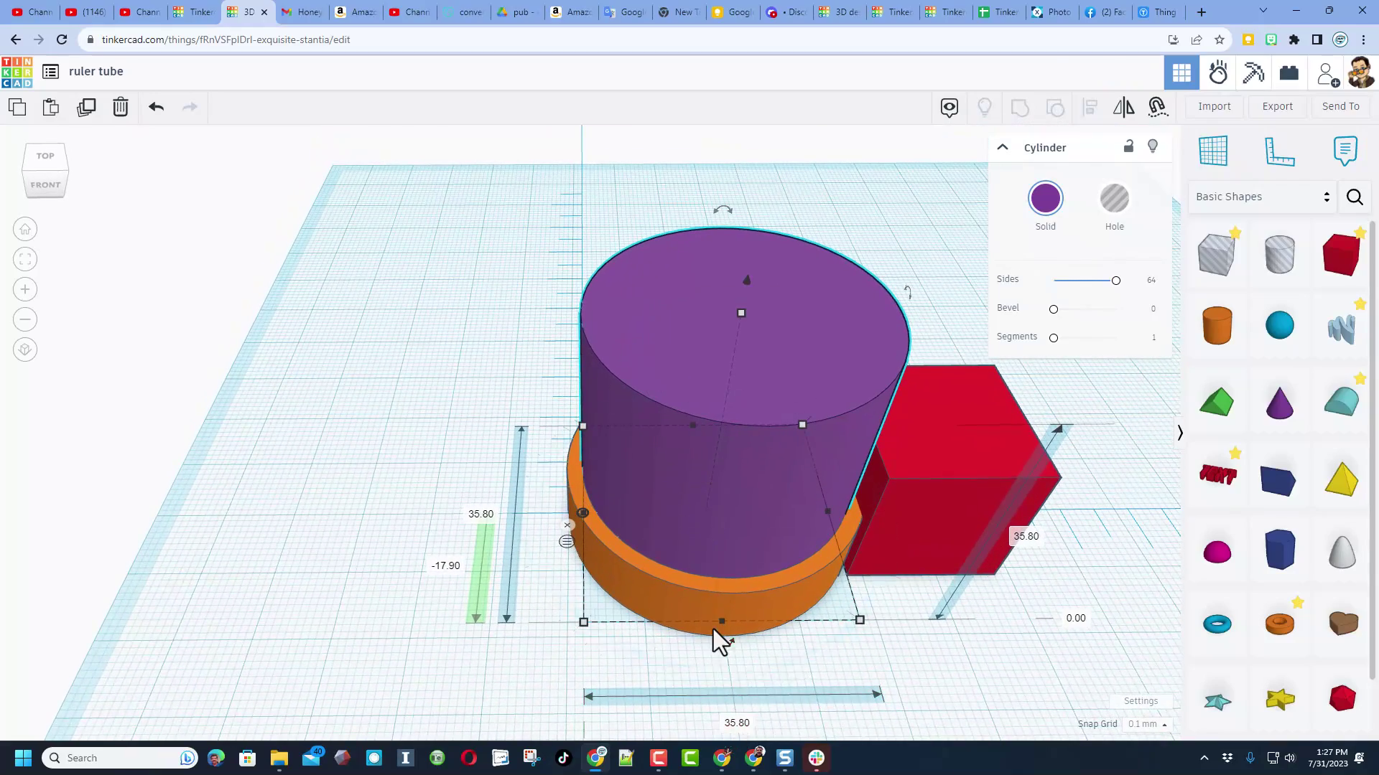
right_drag(713, 629, 752, 680)
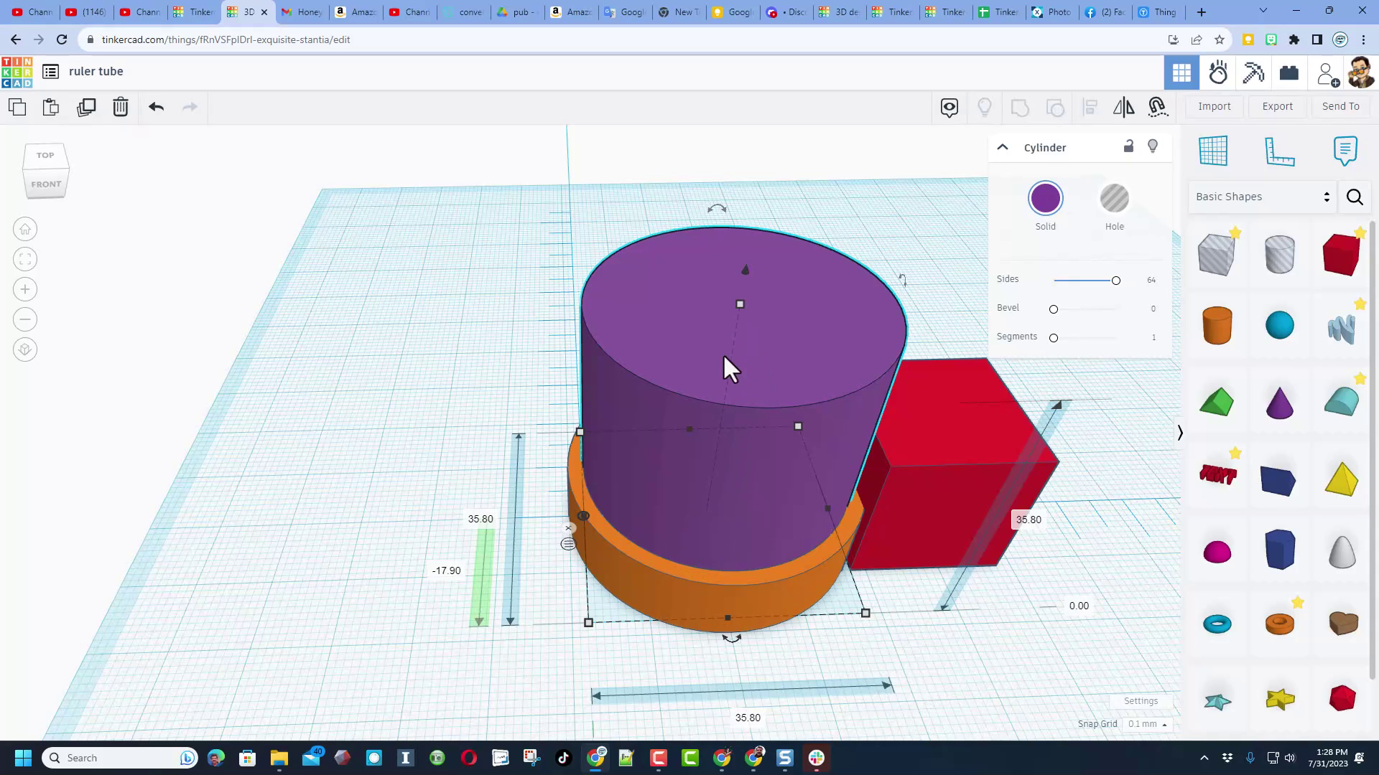
right_drag(737, 305, 702, 431)
key(Delete)
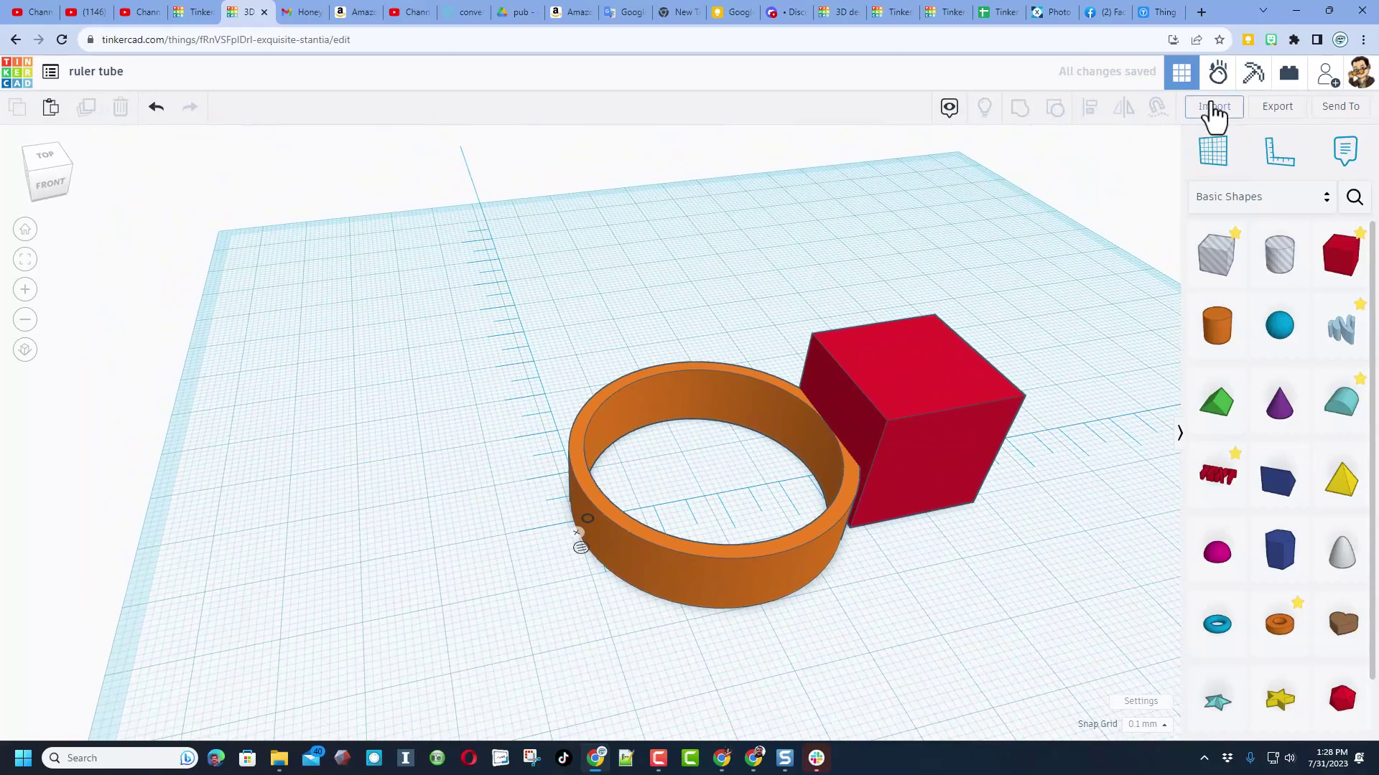
Import tornado-tube.stl from Downloads in millimetres and drop it beside the orange tube.
click(1210, 108)
click(679, 393)
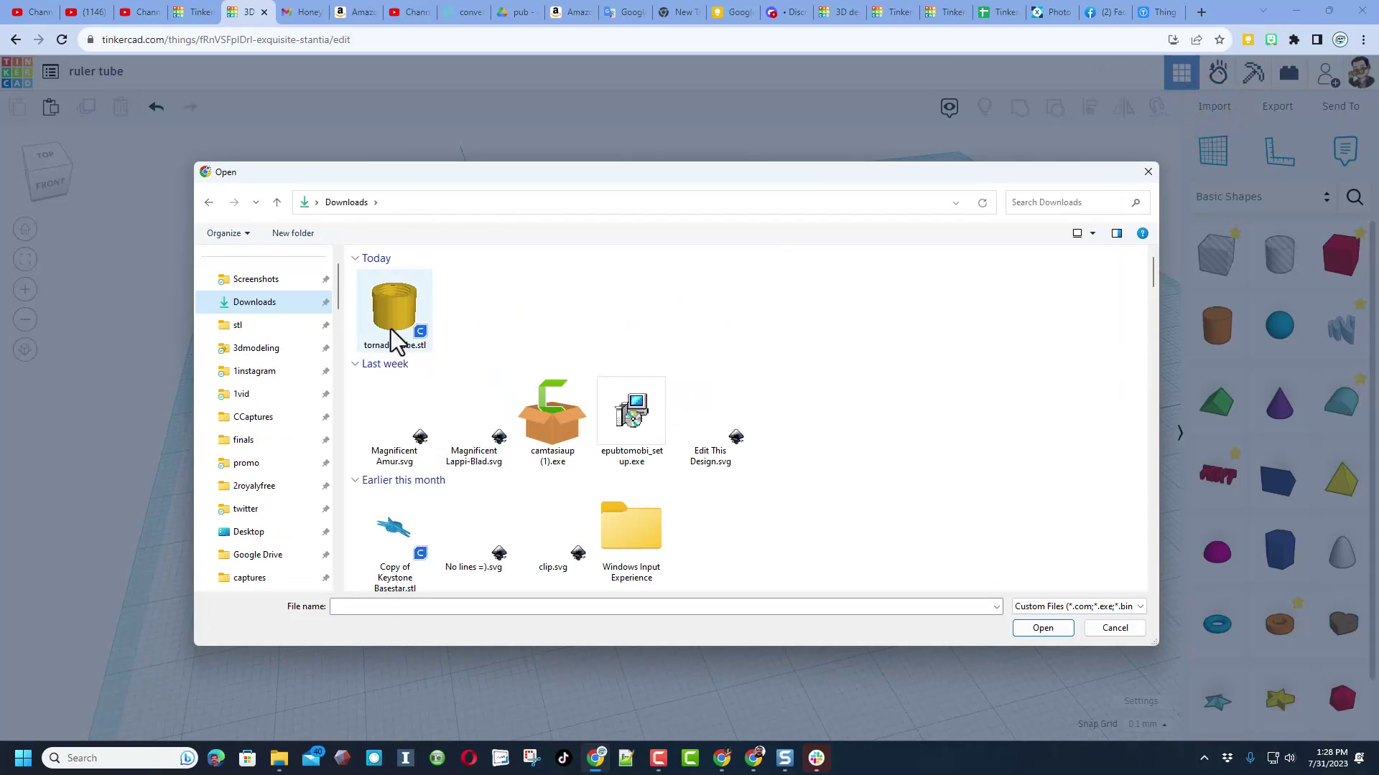
click(390, 326)
double_click(390, 325)
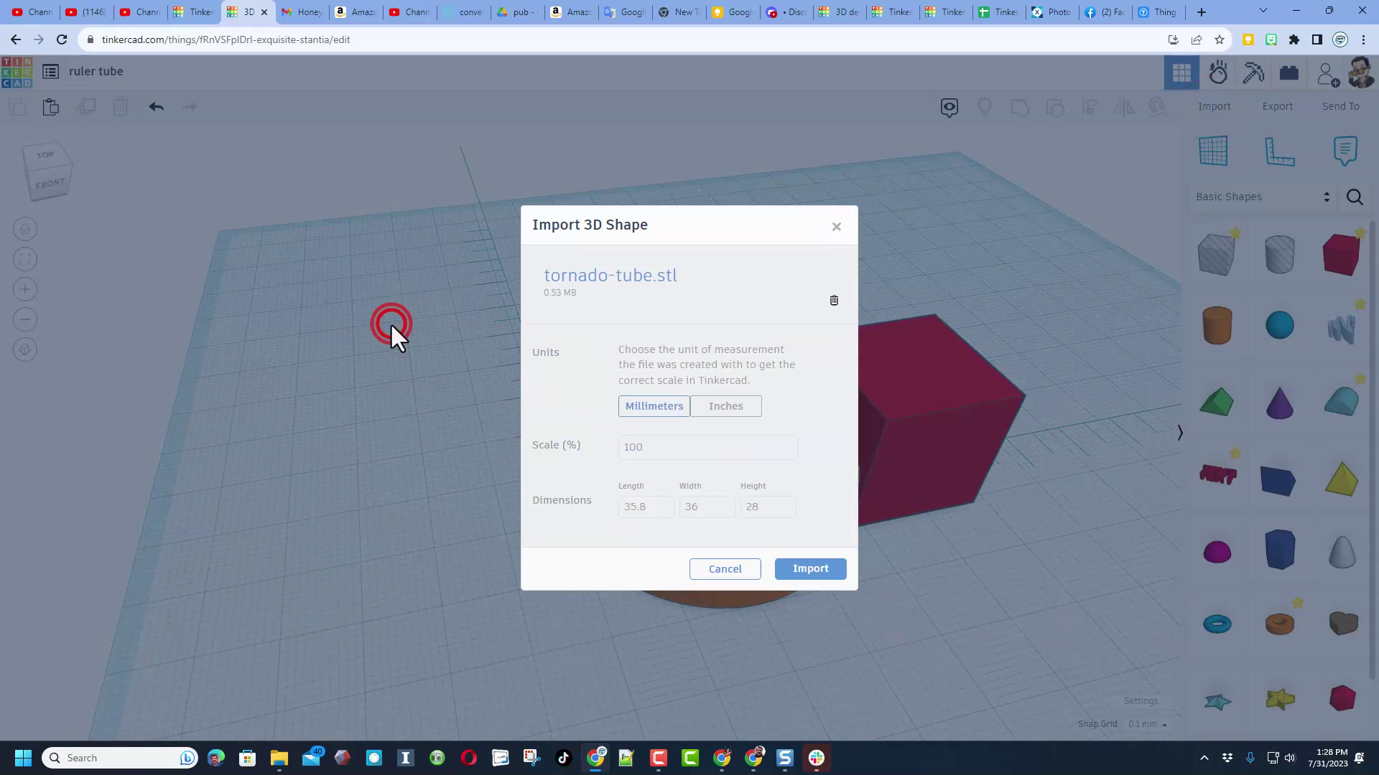
click(812, 567)
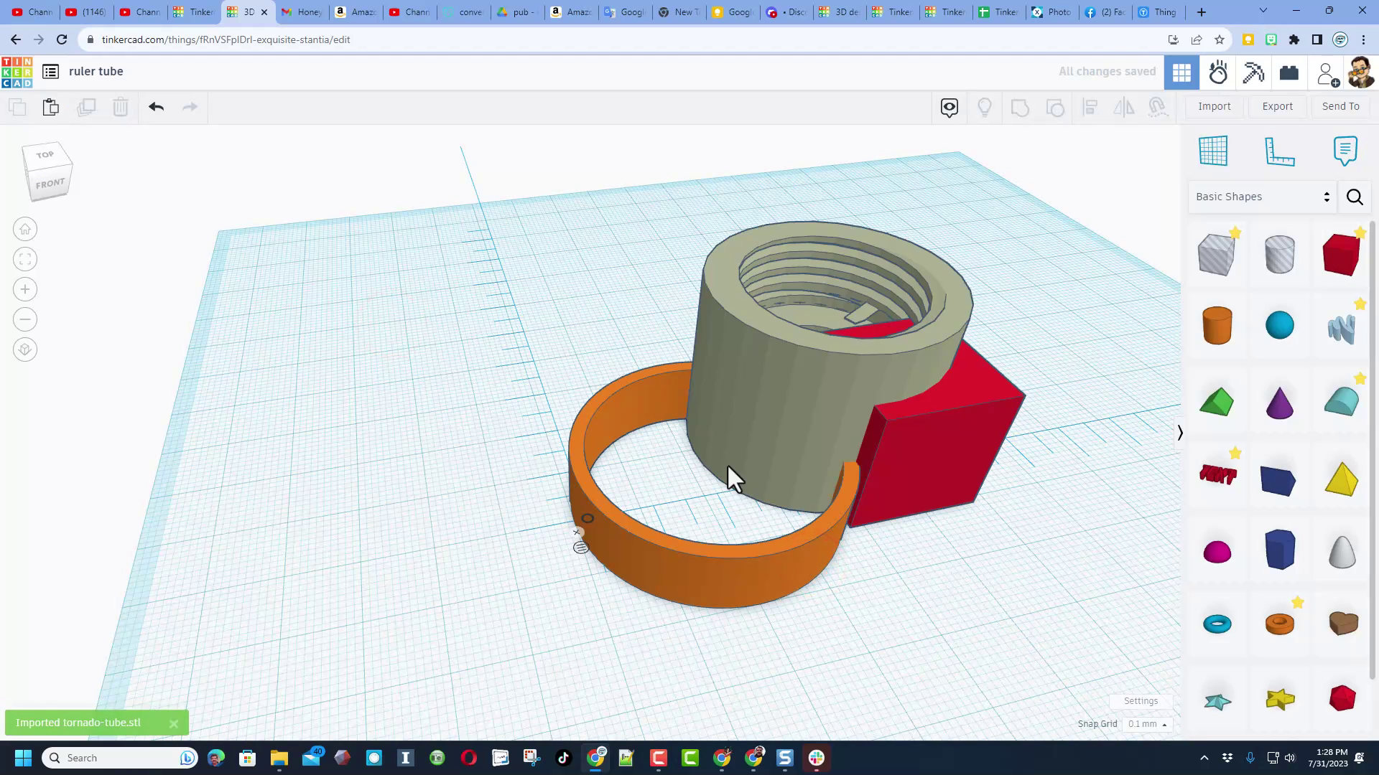
click(584, 318)
Remove the ruler and move the grey threaded piece below the orange ring.
right_drag(560, 484, 567, 515)
click(572, 497)
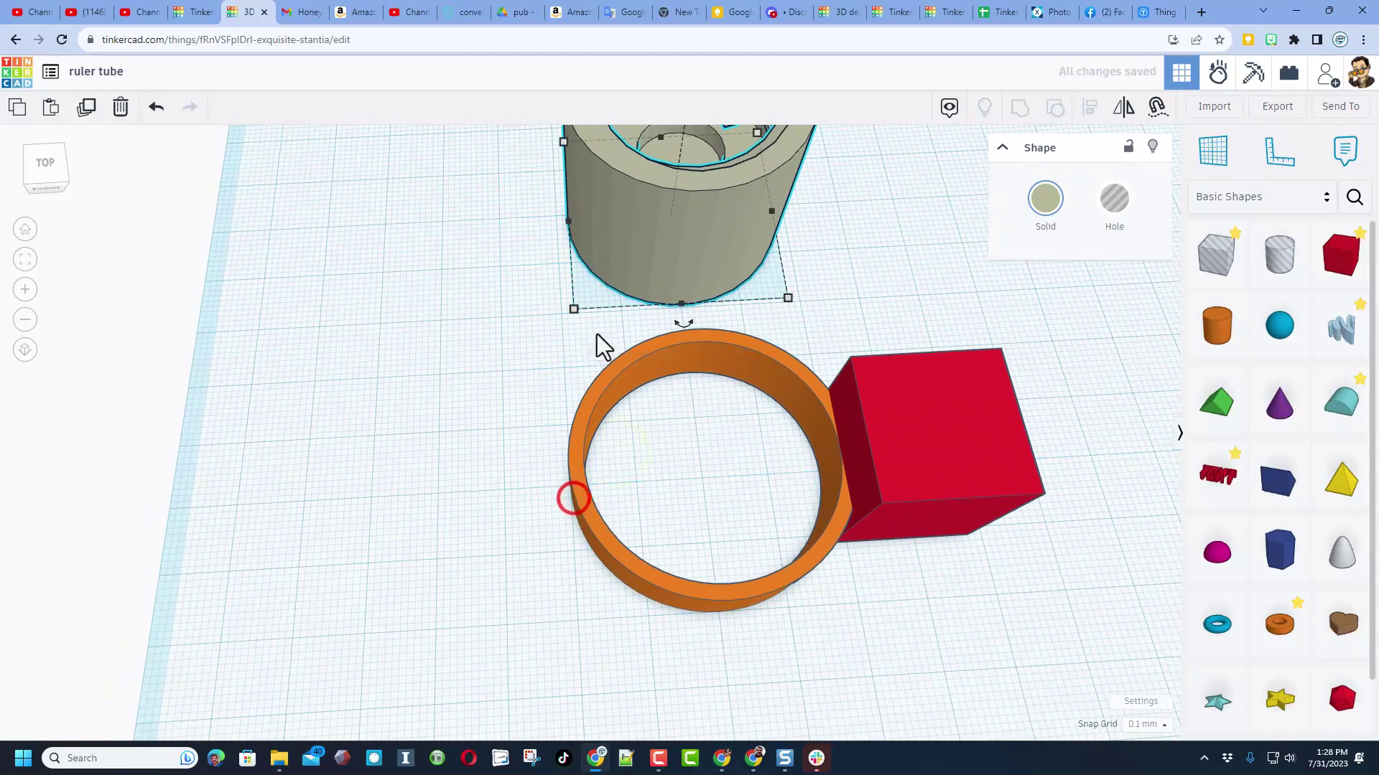
scroll(611, 341, down, 3)
scroll(675, 330, down, 2)
drag(671, 257, 686, 564)
click(786, 519)
scroll(773, 511, up, 4)
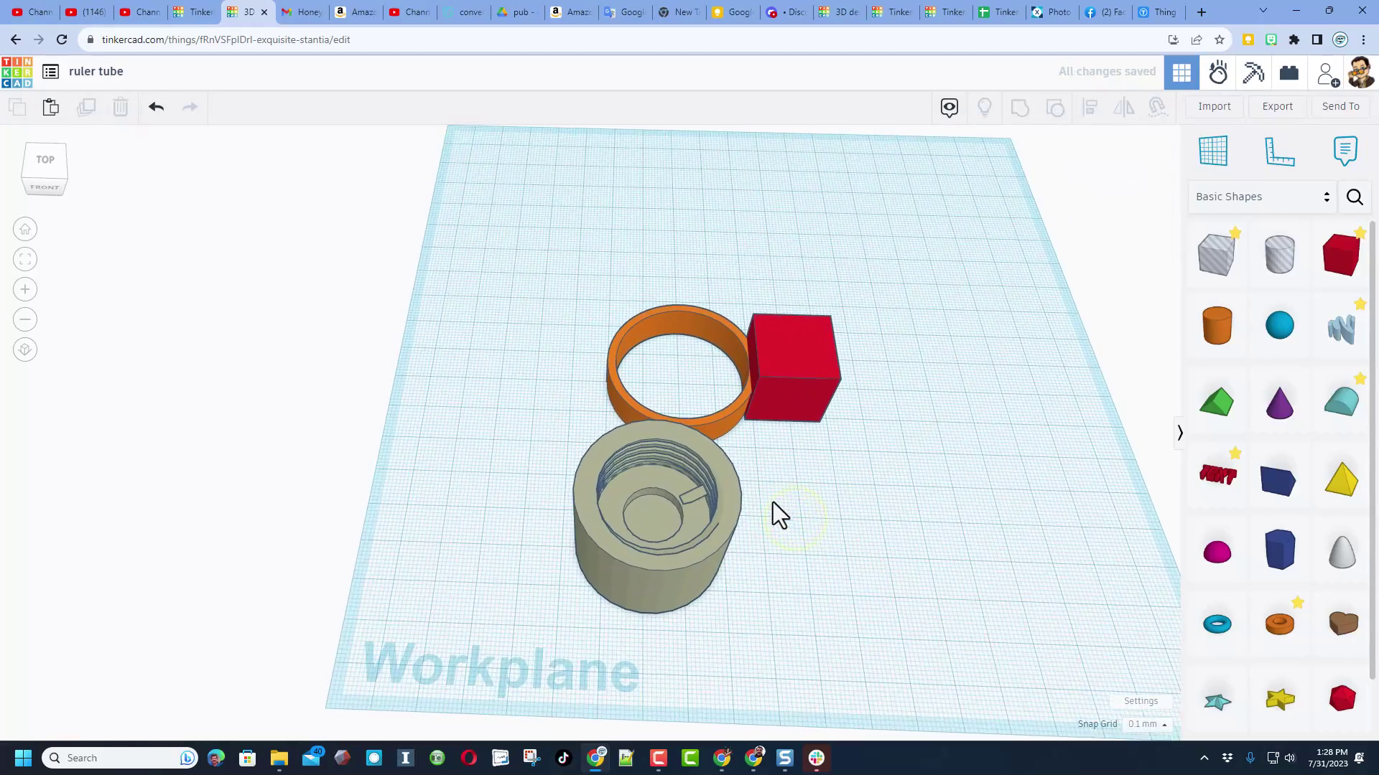
scroll(786, 495, up, 1)
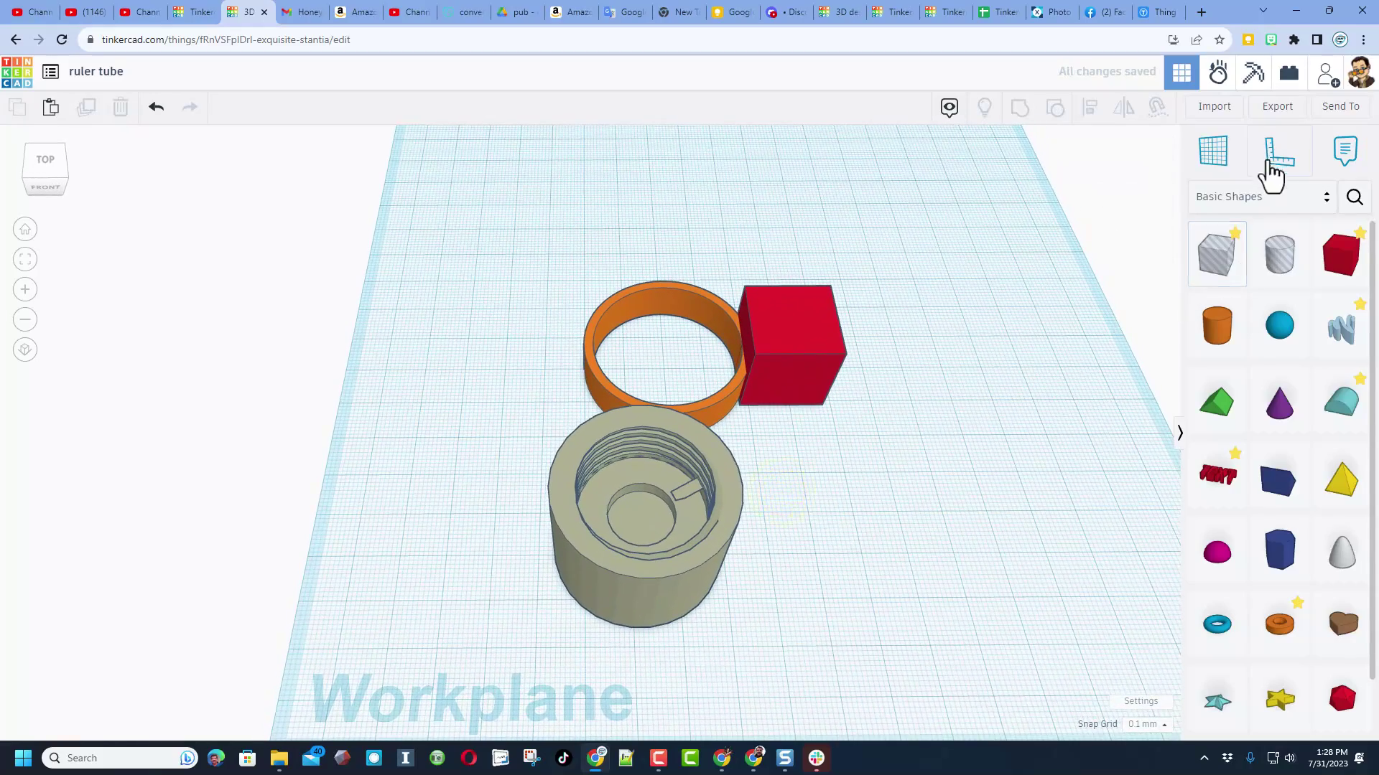
Add a cylinder inside the grey piece and centre-align the two shapes both ways.
drag(1240, 340, 639, 514)
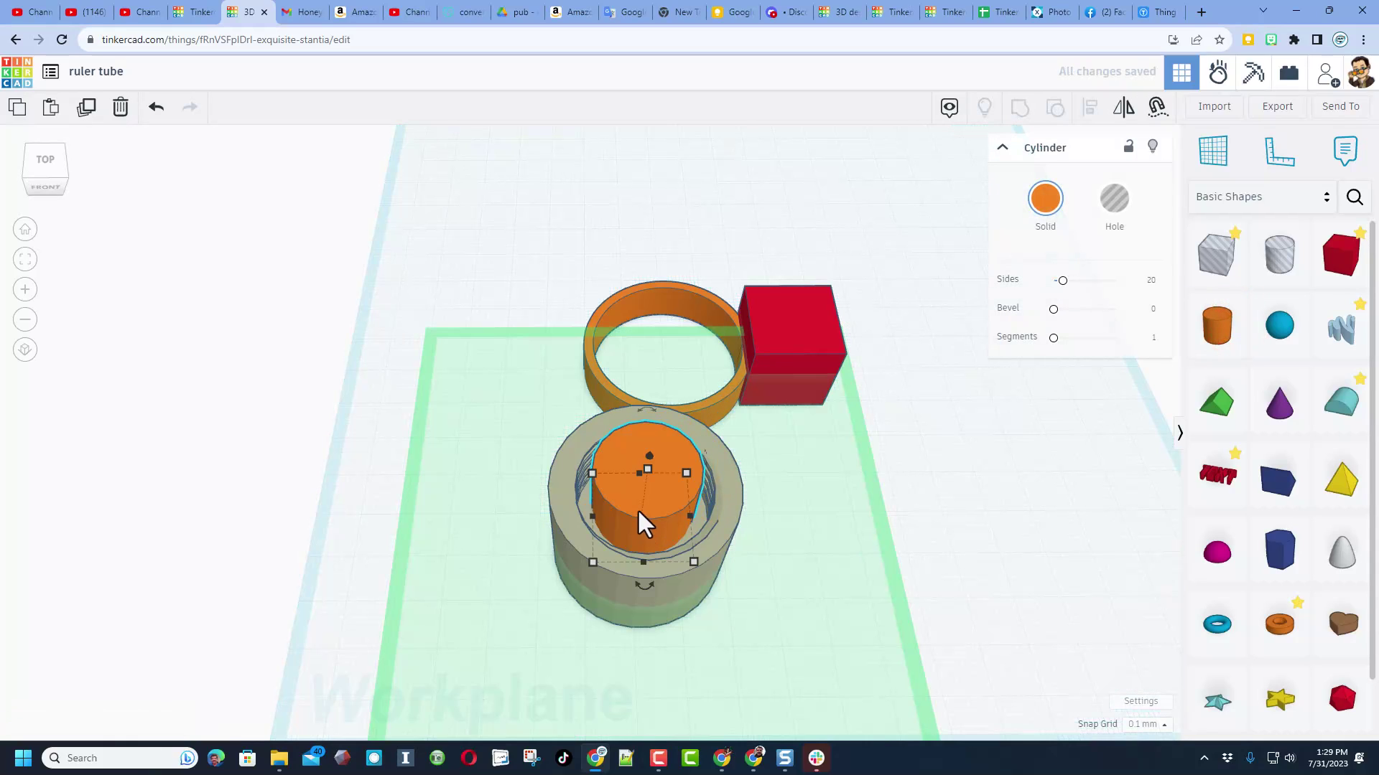
drag(469, 471, 629, 583)
key(l)
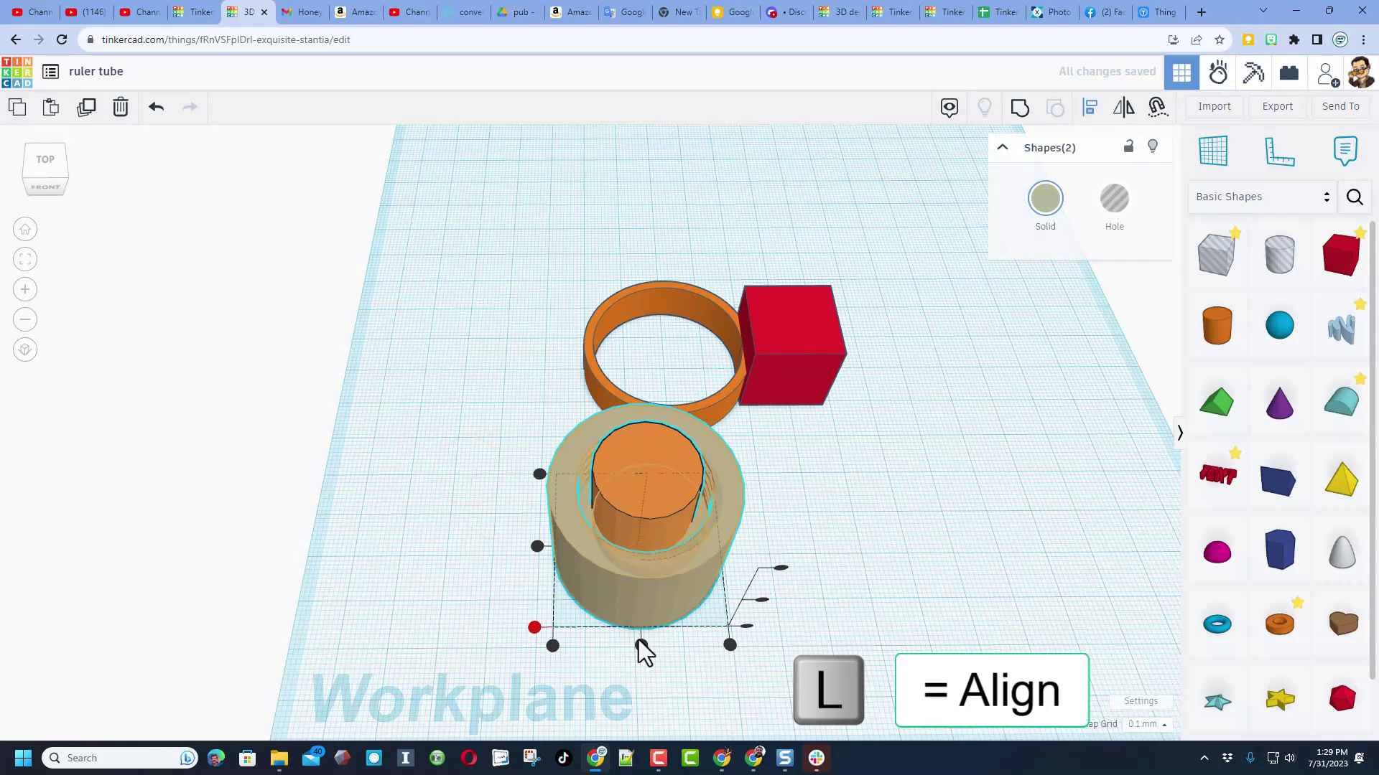
click(641, 645)
click(537, 547)
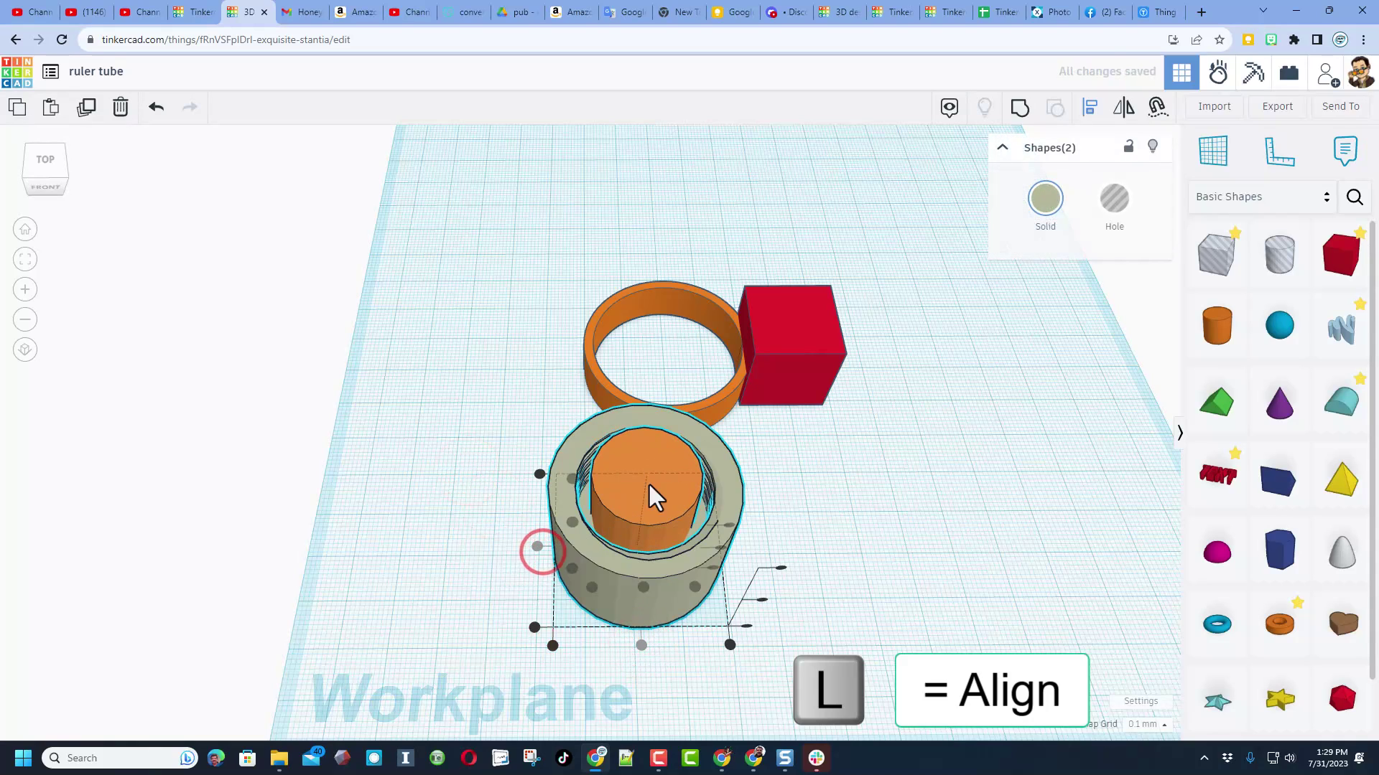
Give the inner cylinder 64 sides and scale it evenly to 26.00 mm across.
click(836, 497)
click(578, 499)
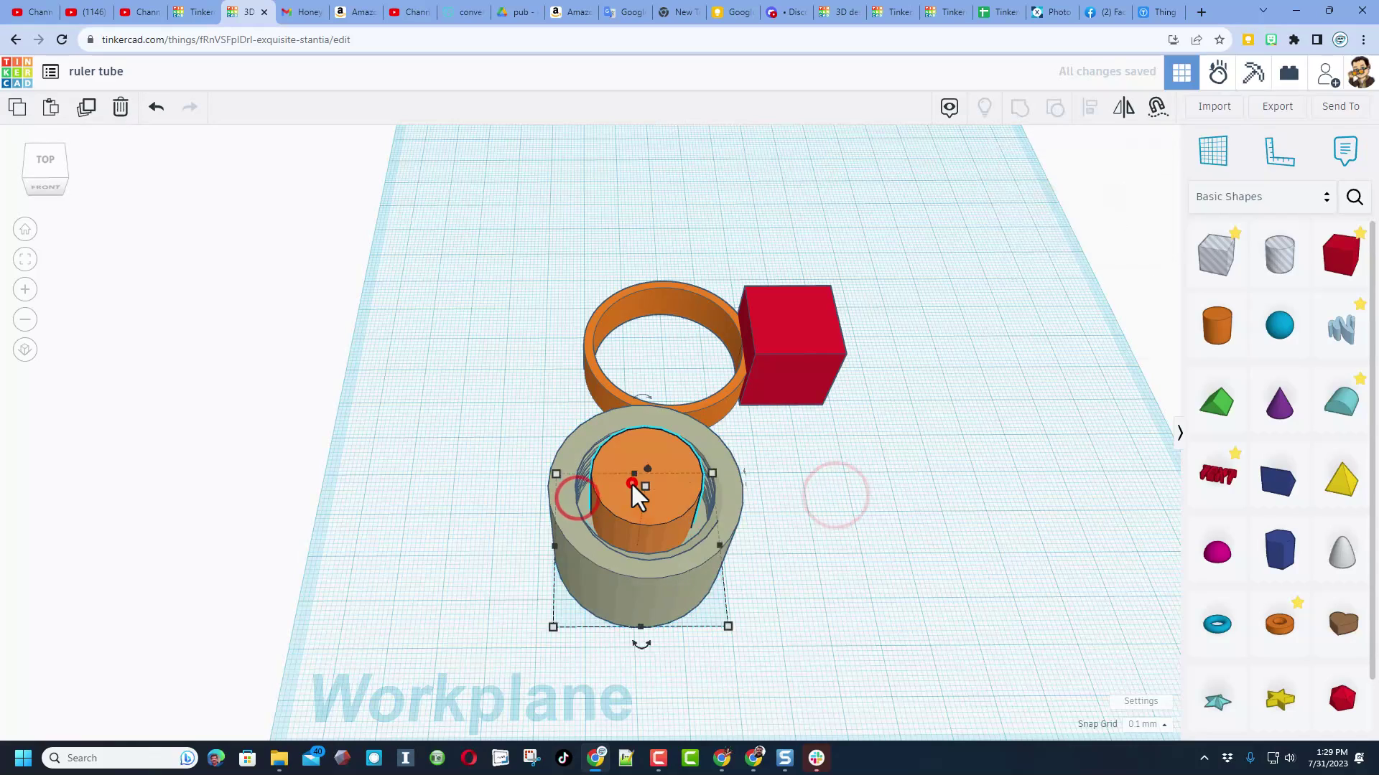
click(630, 481)
drag(1064, 281, 1120, 302)
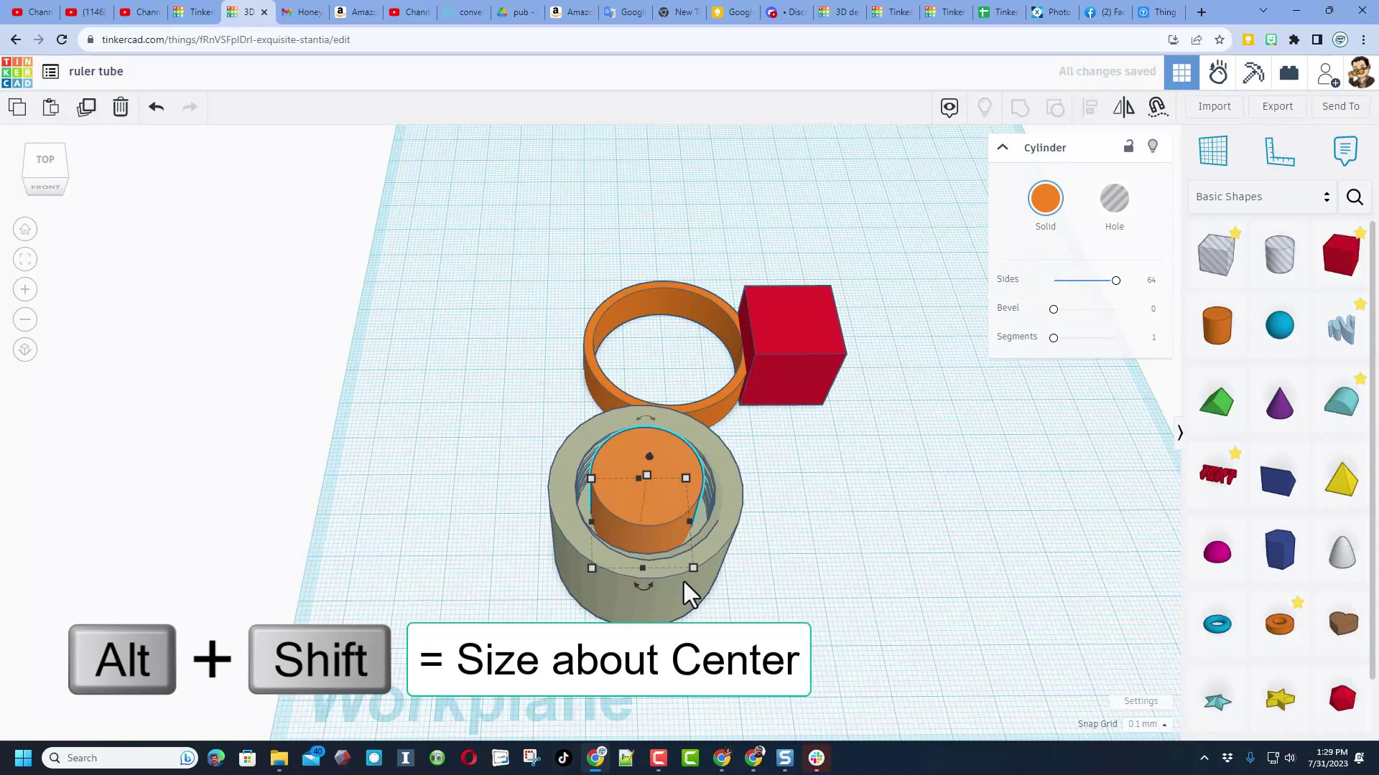
alt+shift+drag(690, 567, 708, 569)
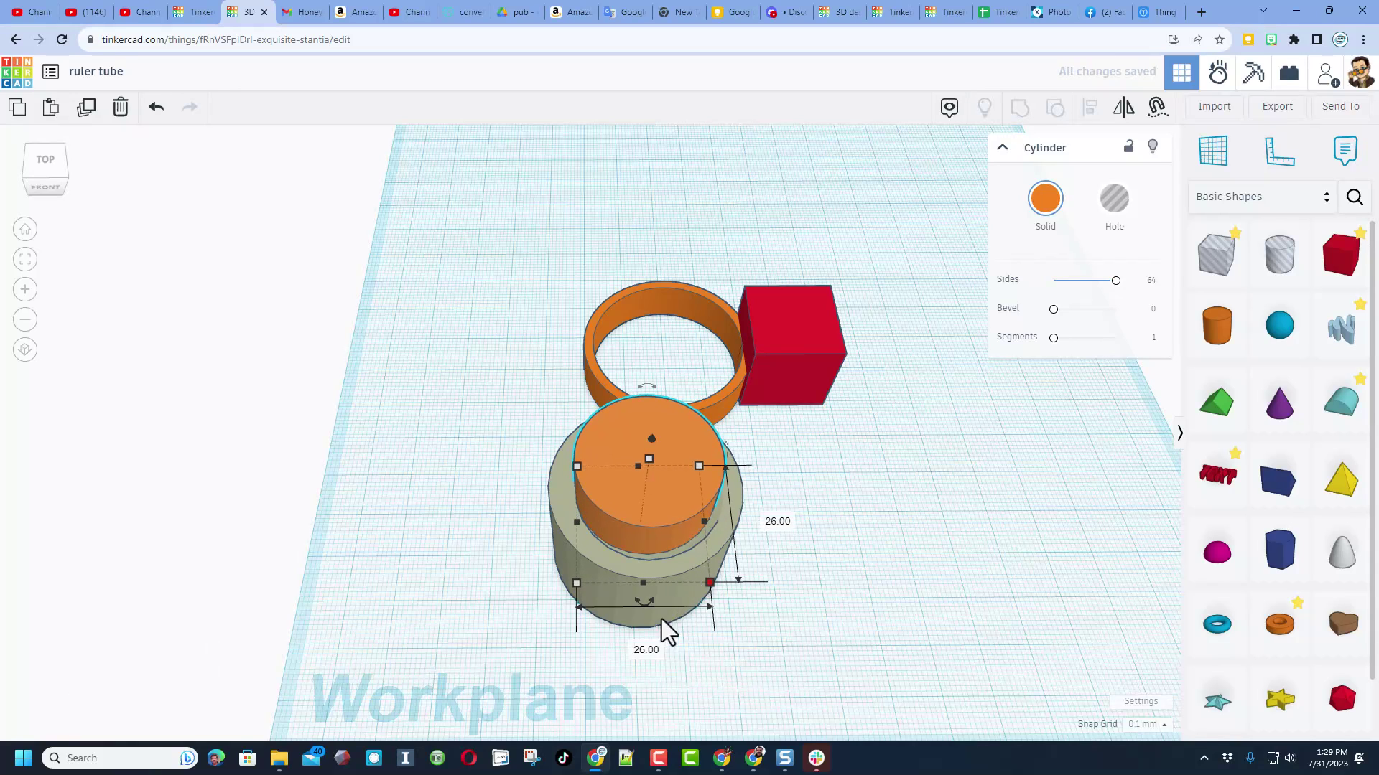
right_drag(563, 622, 707, 431)
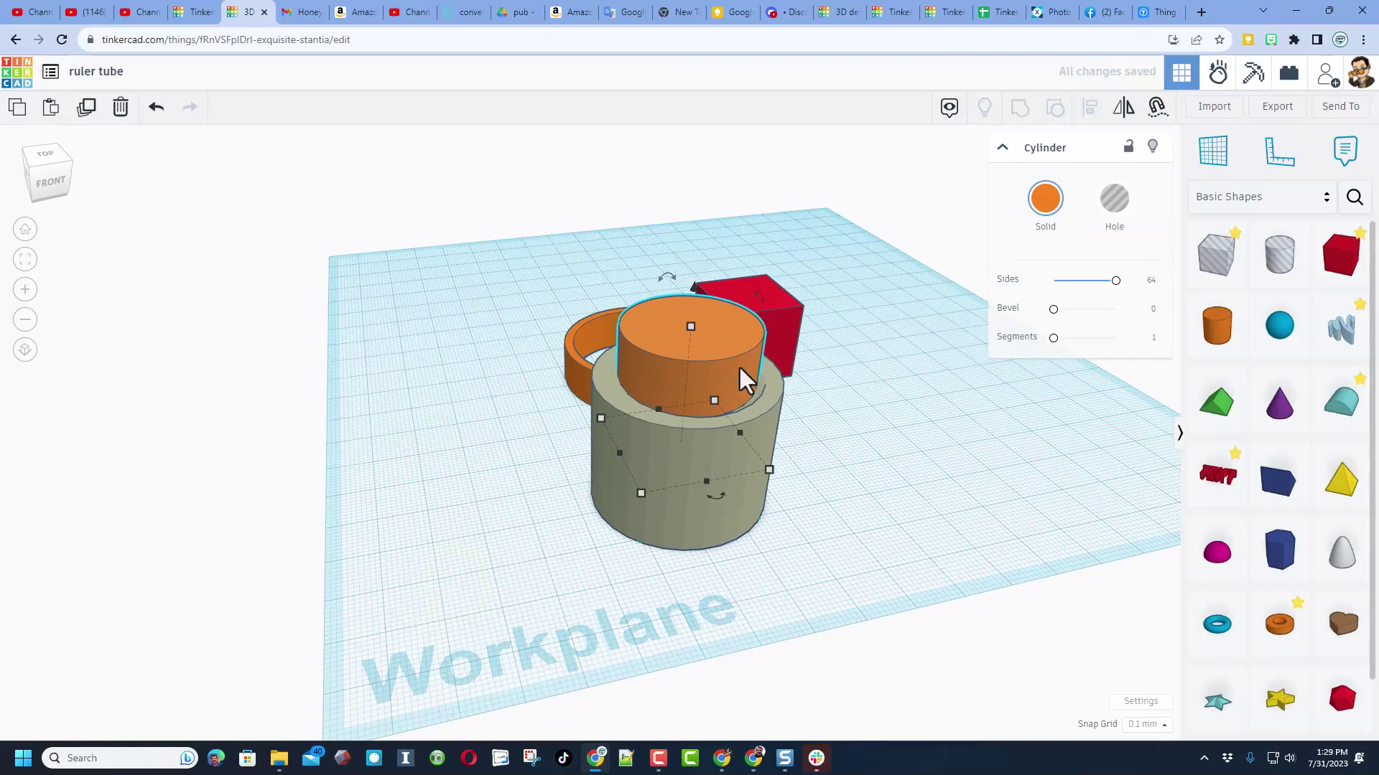
right_drag(743, 375, 812, 440)
Place the ruler at the grey threaded piece's front-left corner.
click(809, 479)
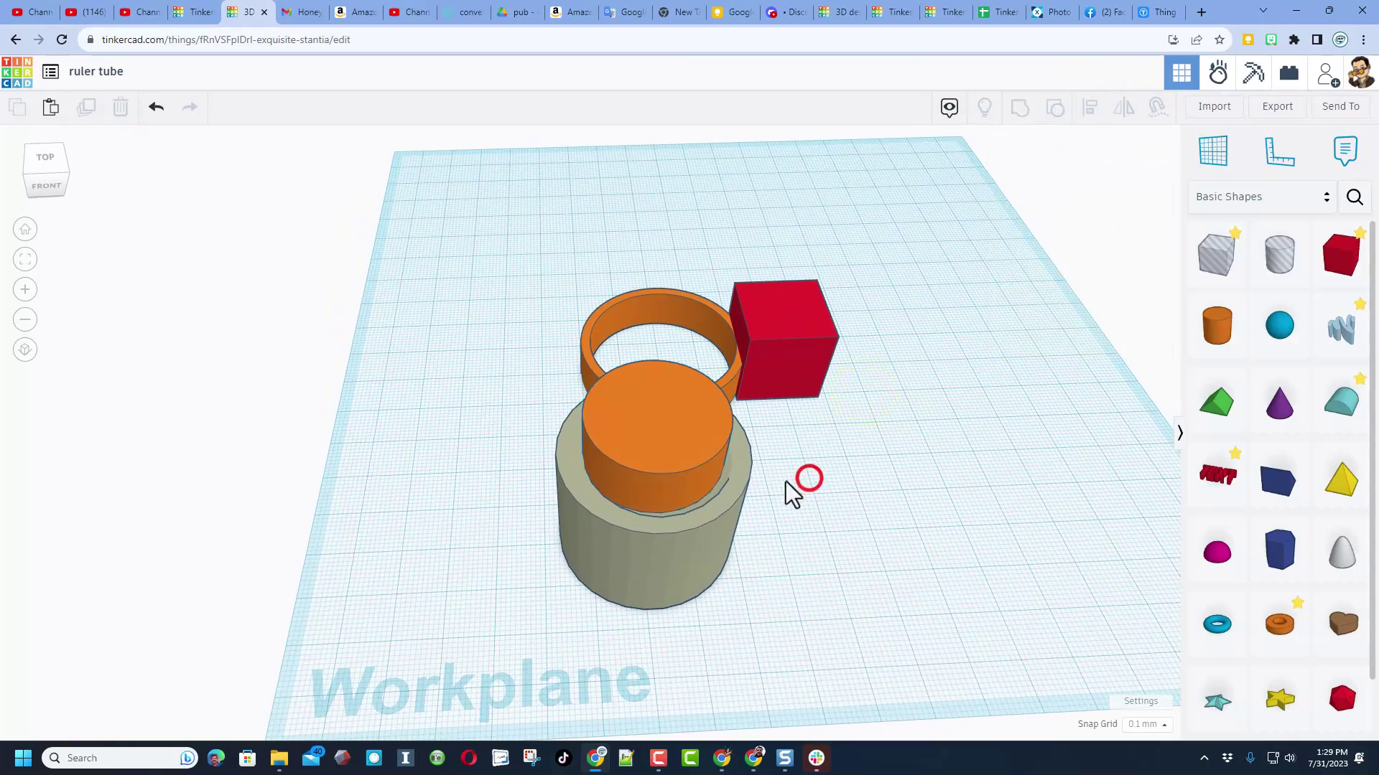
click(1276, 154)
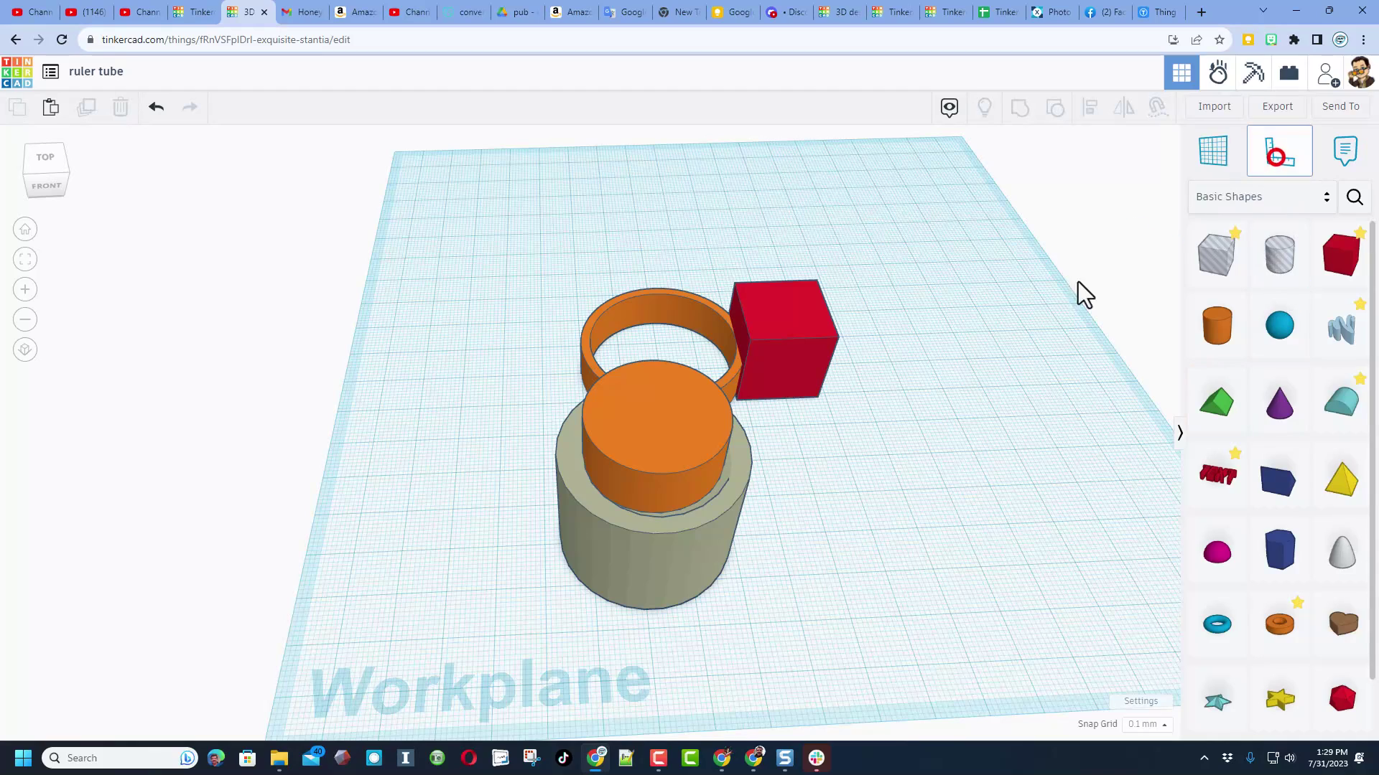
click(546, 544)
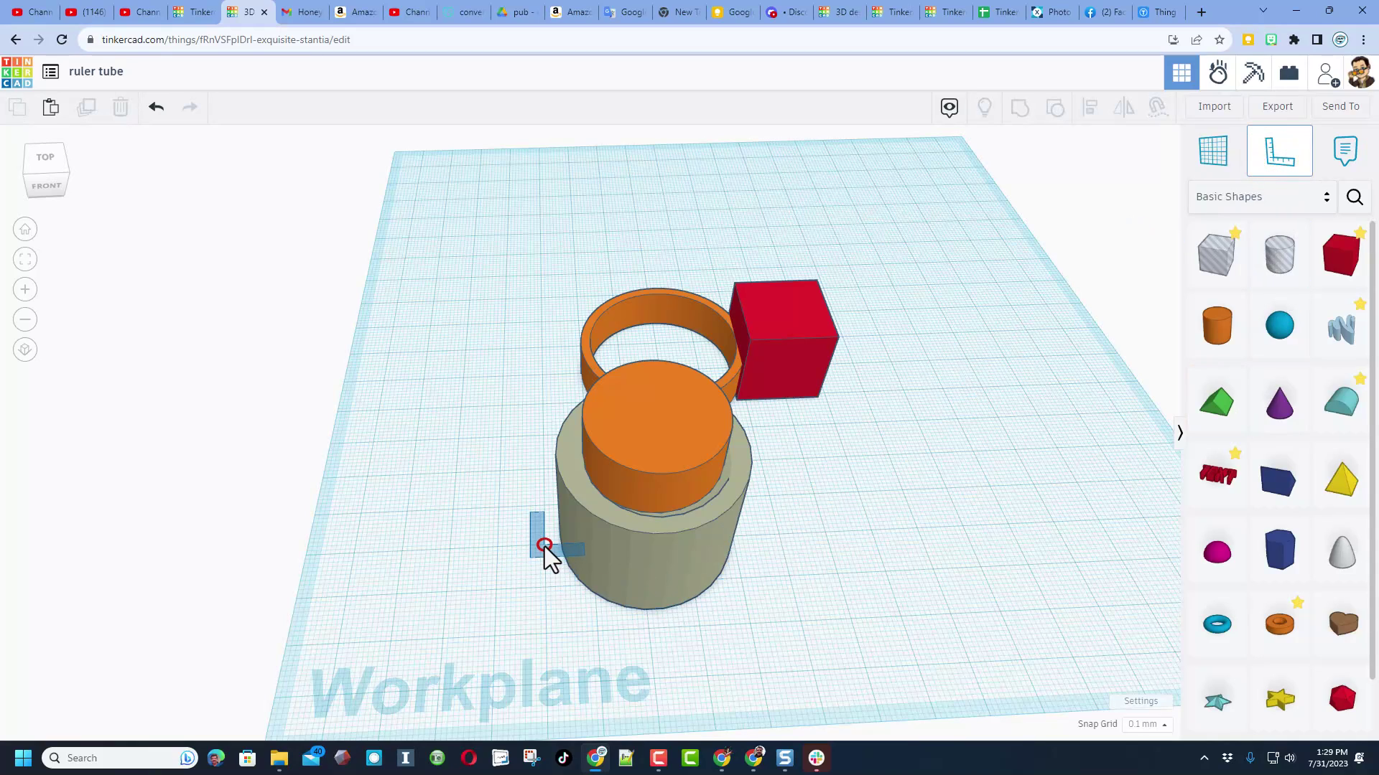
click(544, 546)
scroll(544, 547, up, 1)
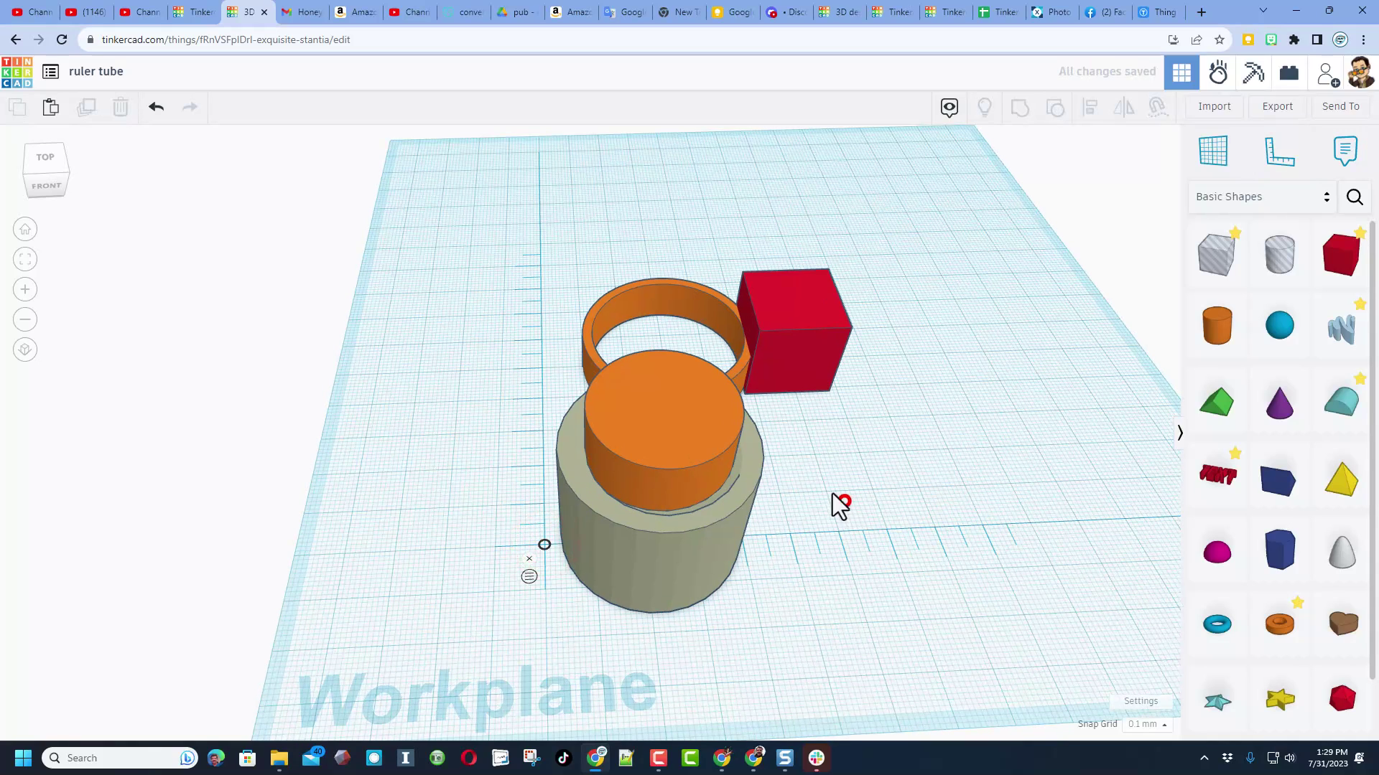
Select both cylinders and nudge them left and toward the front.
drag(833, 496, 708, 494)
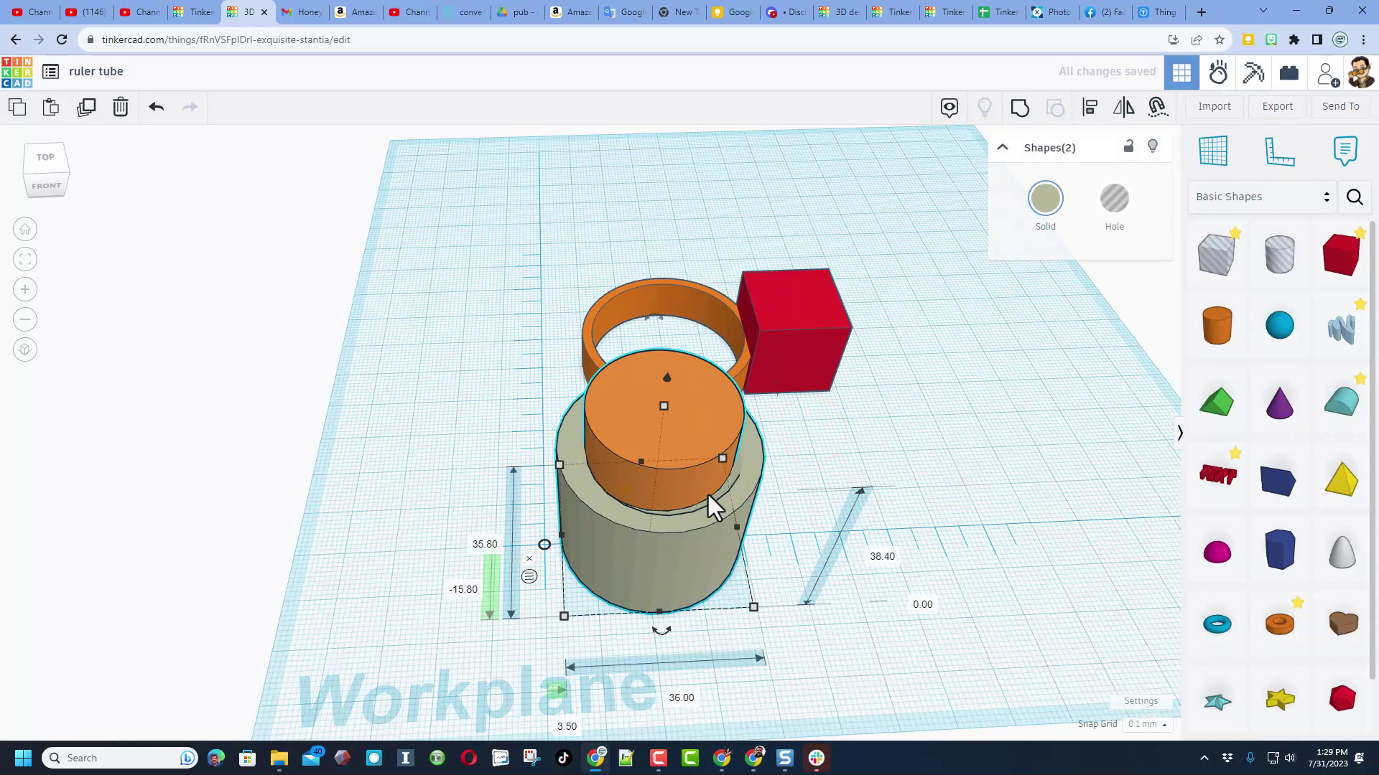
key(Left)
key(Left)
key(Left)
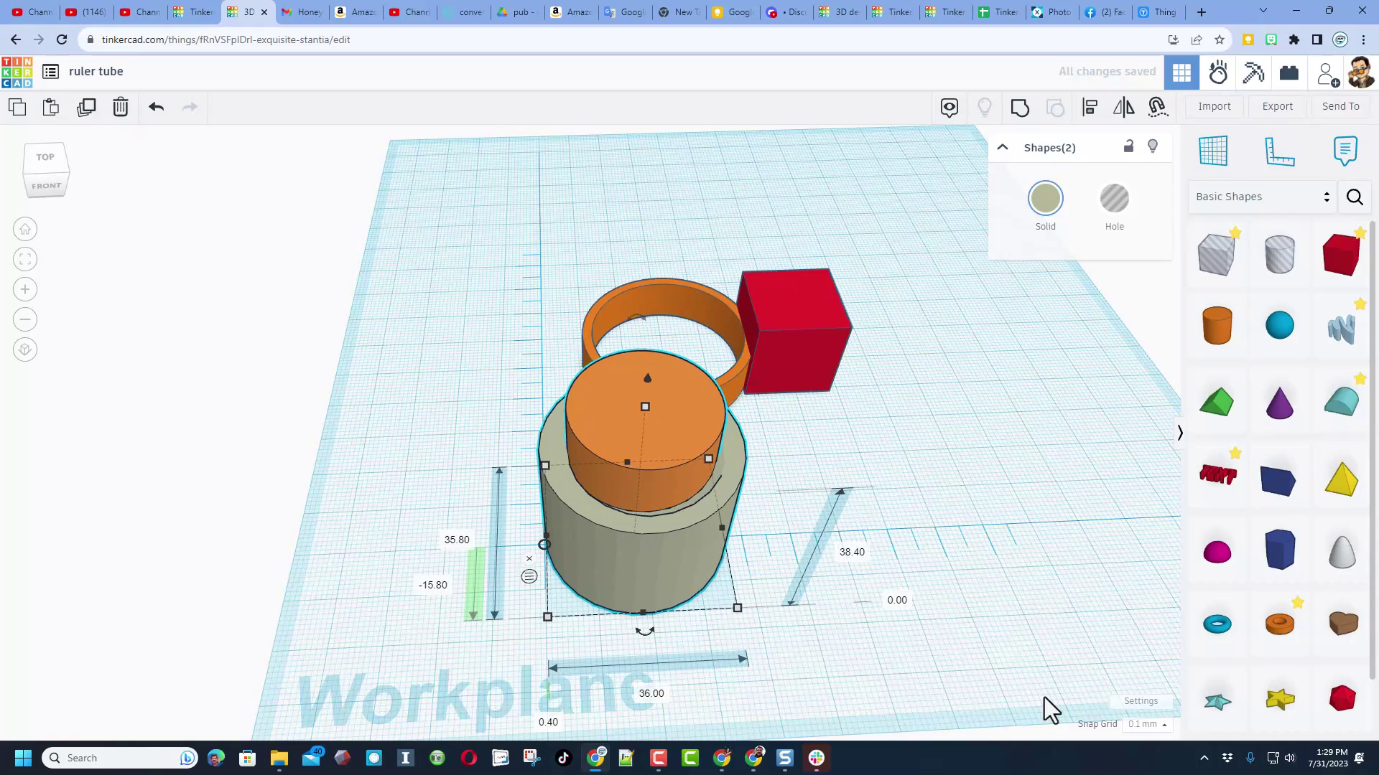
key(Down)
key(Down)
key(Down)
key(Down)
key(Down)
key(Down)
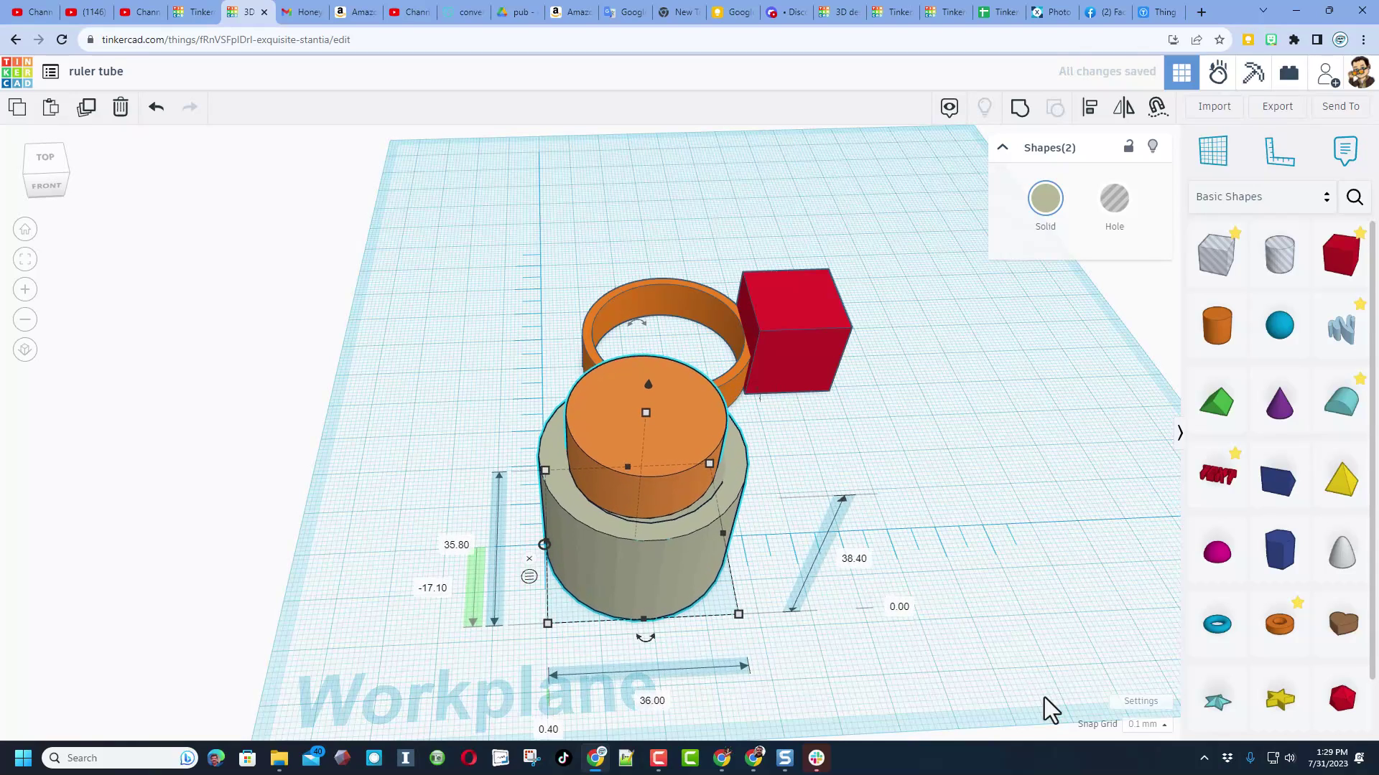
key(Down)
key(Down)
key(Down)
key(Down)
key(Down)
key(Down)
key(Down)
key(Down)
key(Down)
key(Down)
key(Down)
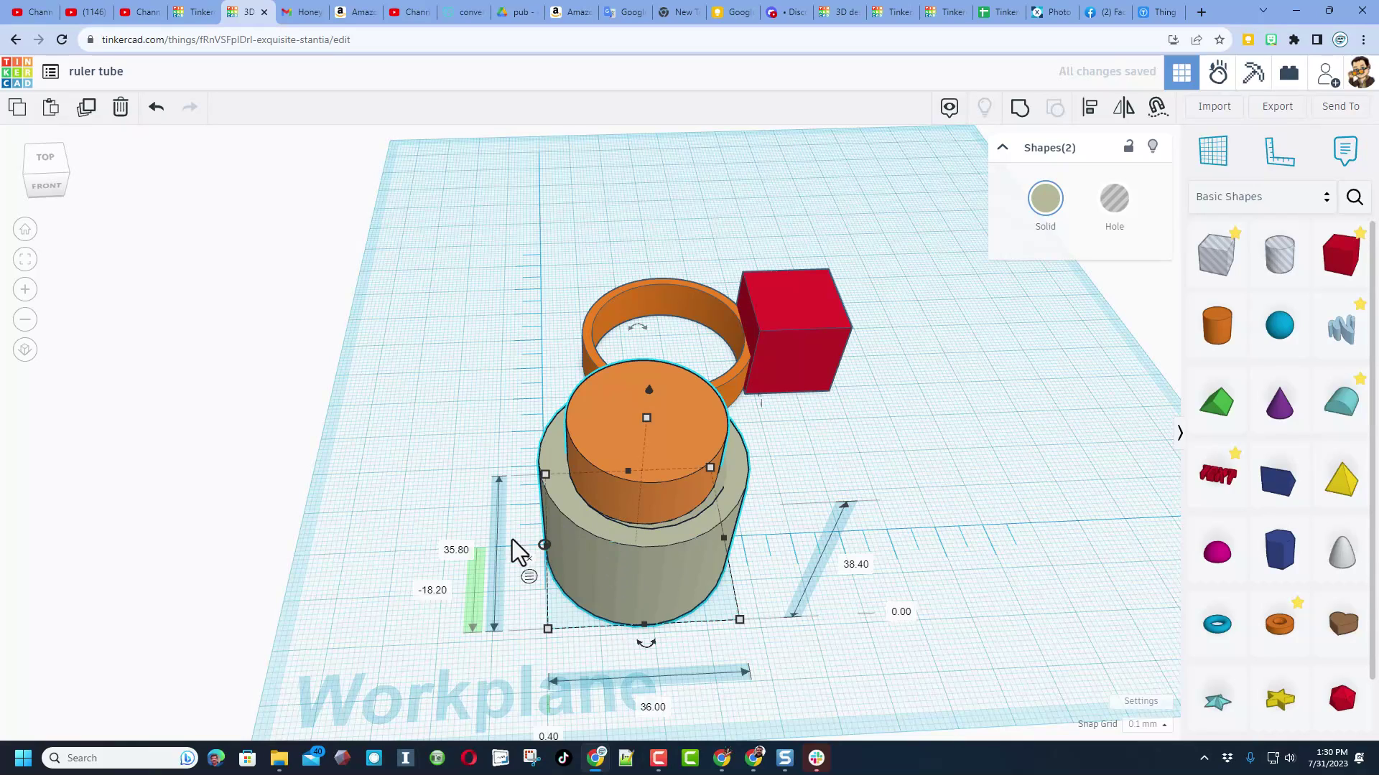
Select the orange cylinder to show its 26.00 mm diameter and 5.40 mm edge offset, then orbit to inspect.
click(545, 542)
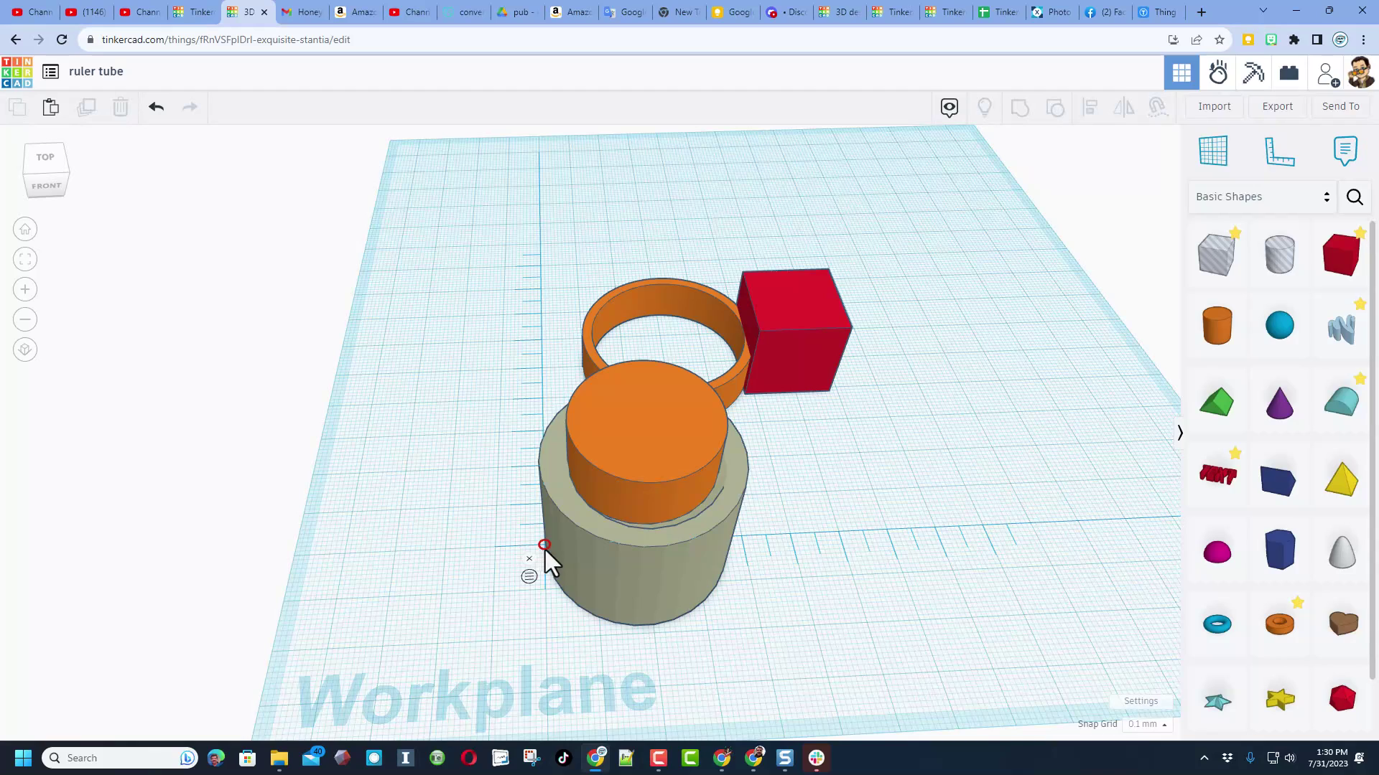
click(549, 540)
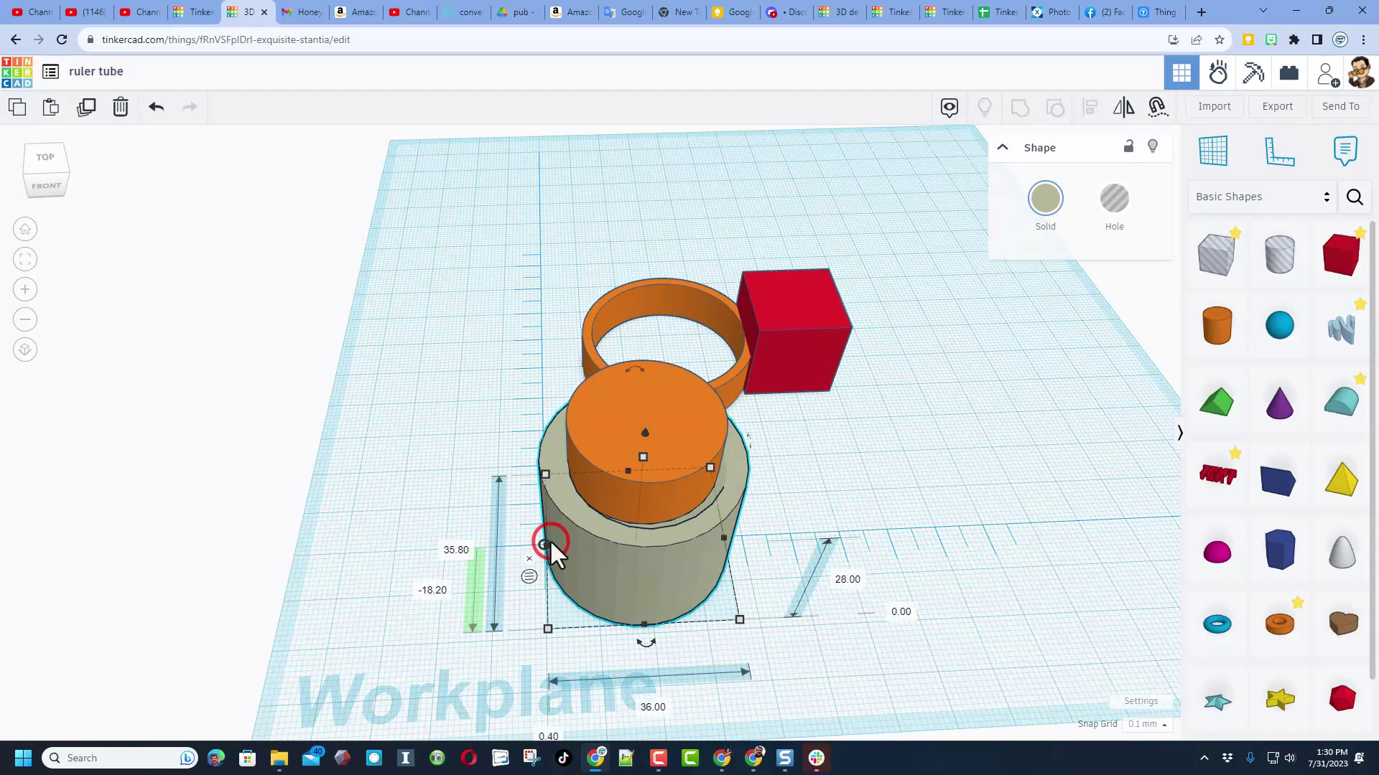
click(616, 449)
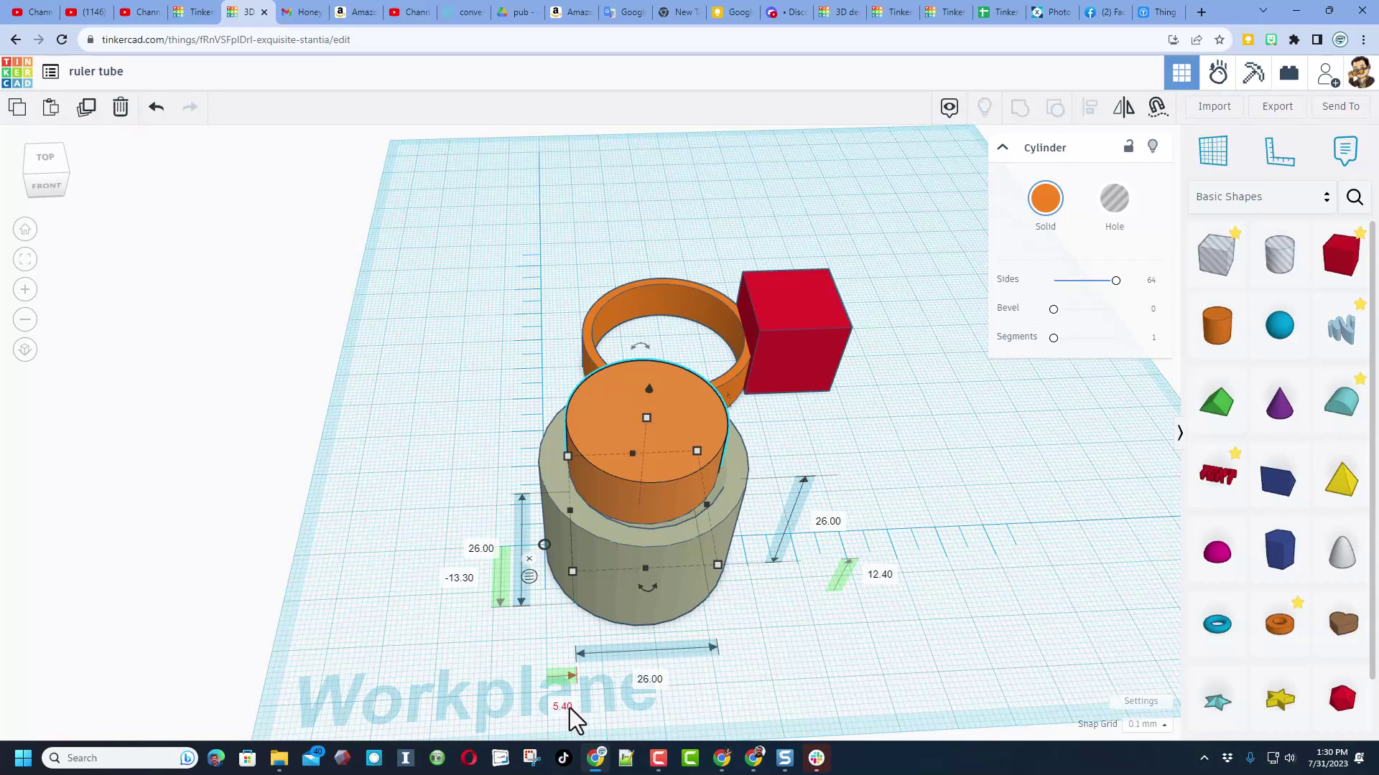
mouse_move(430, 578)
right_down()
mouse_move(557, 632)
mouse_move(468, 610)
mouse_move(408, 567)
mouse_move(439, 572)
right_up()
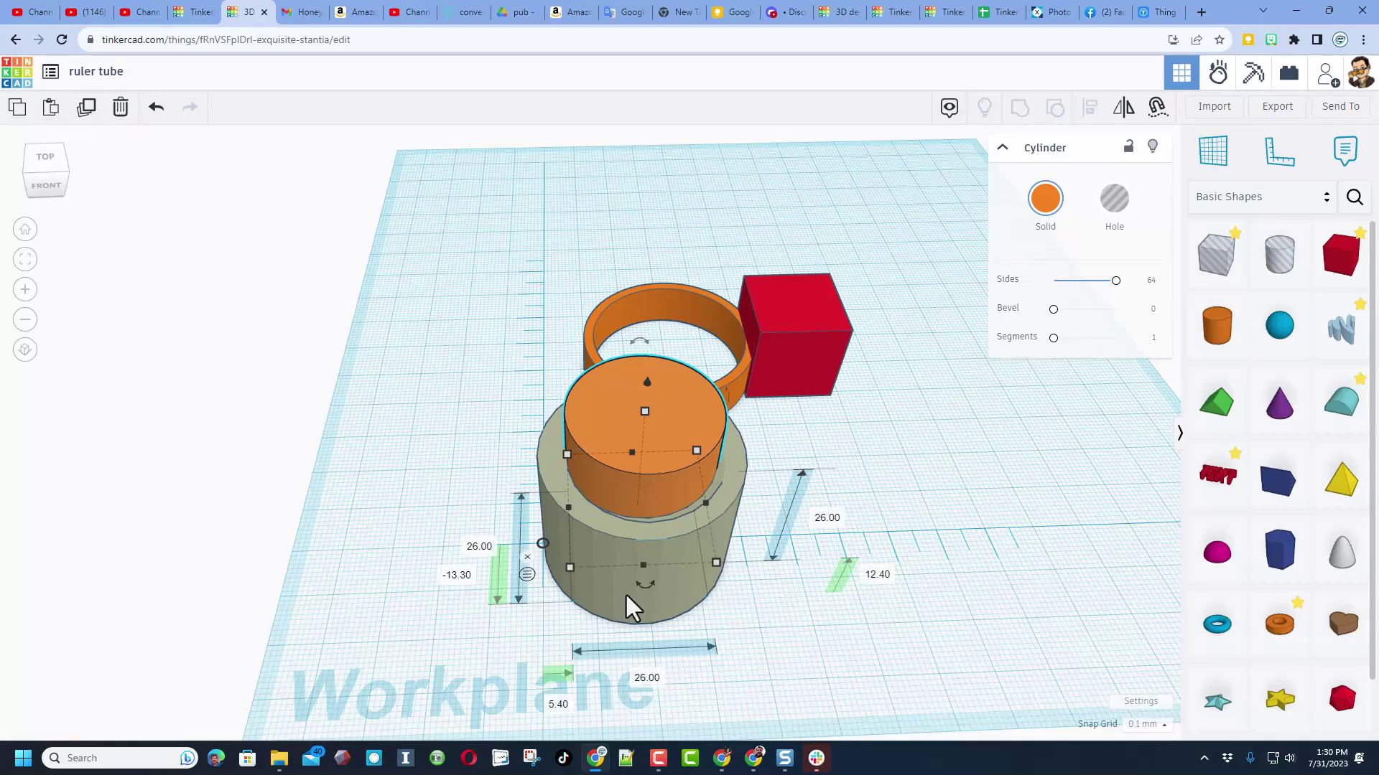
right_drag(729, 584, 635, 583)
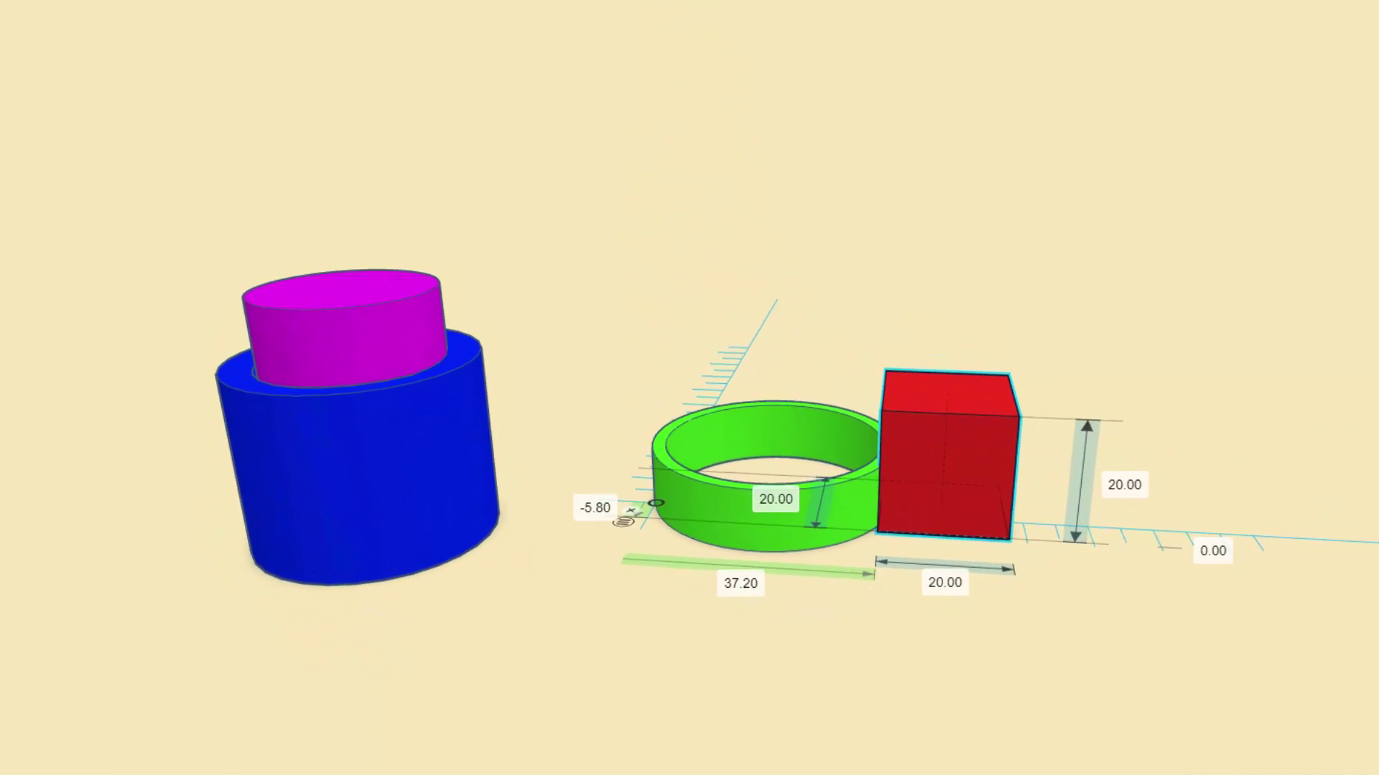
click(784, 625)
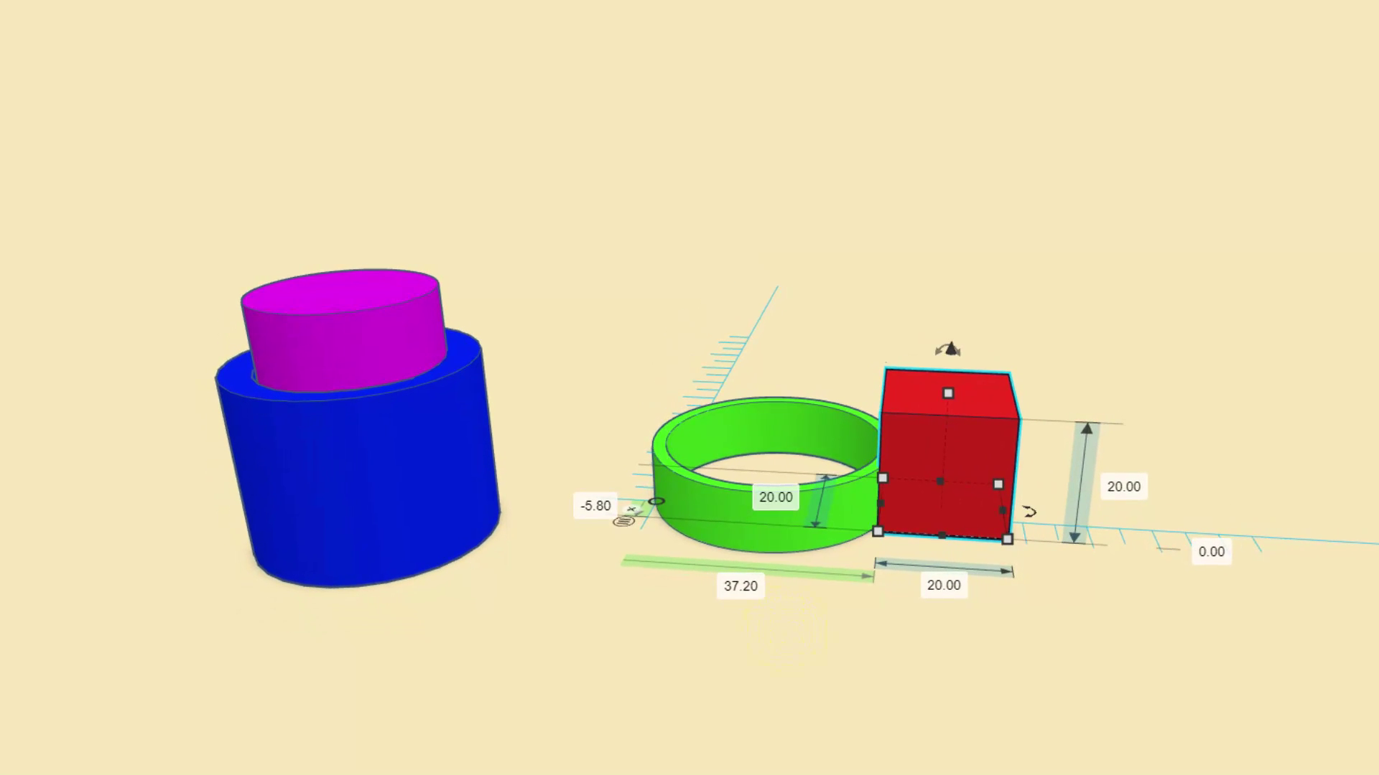
click(499, 607)
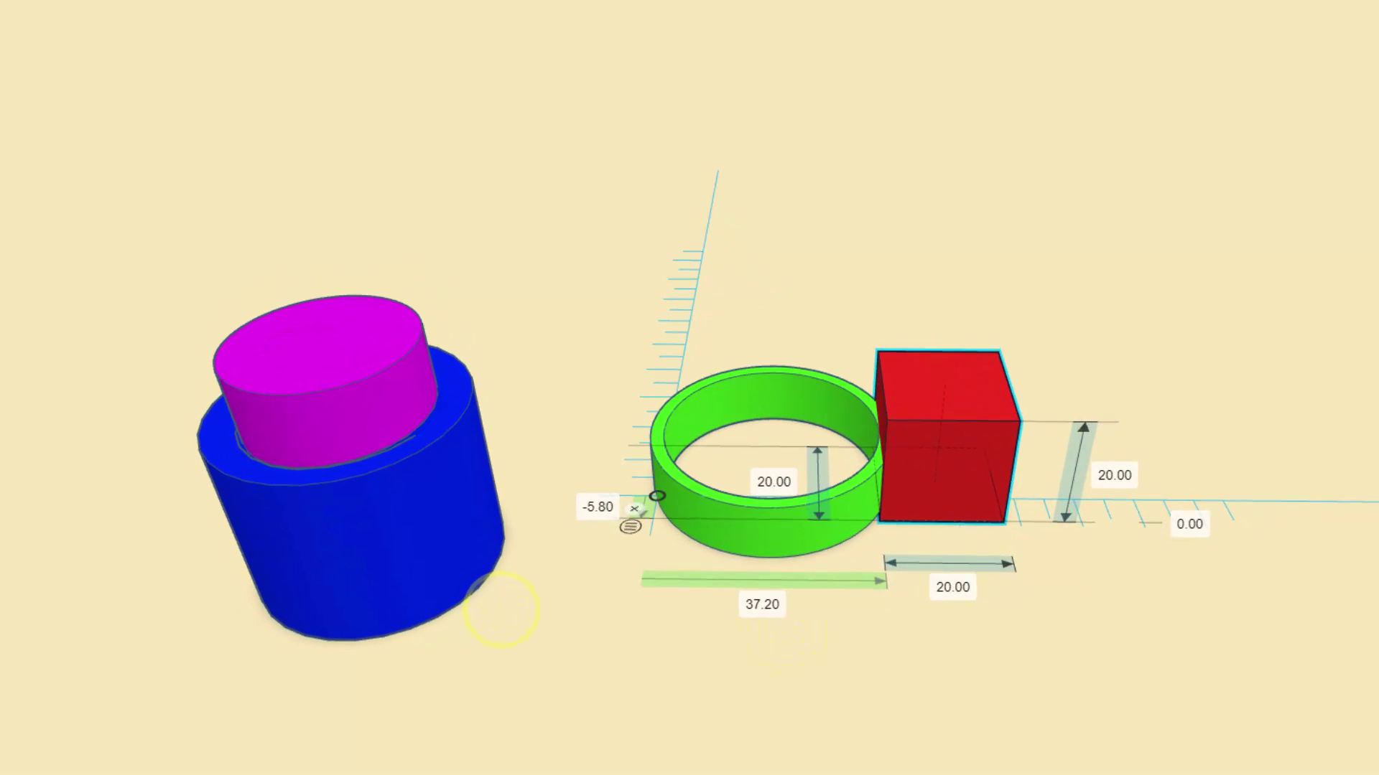